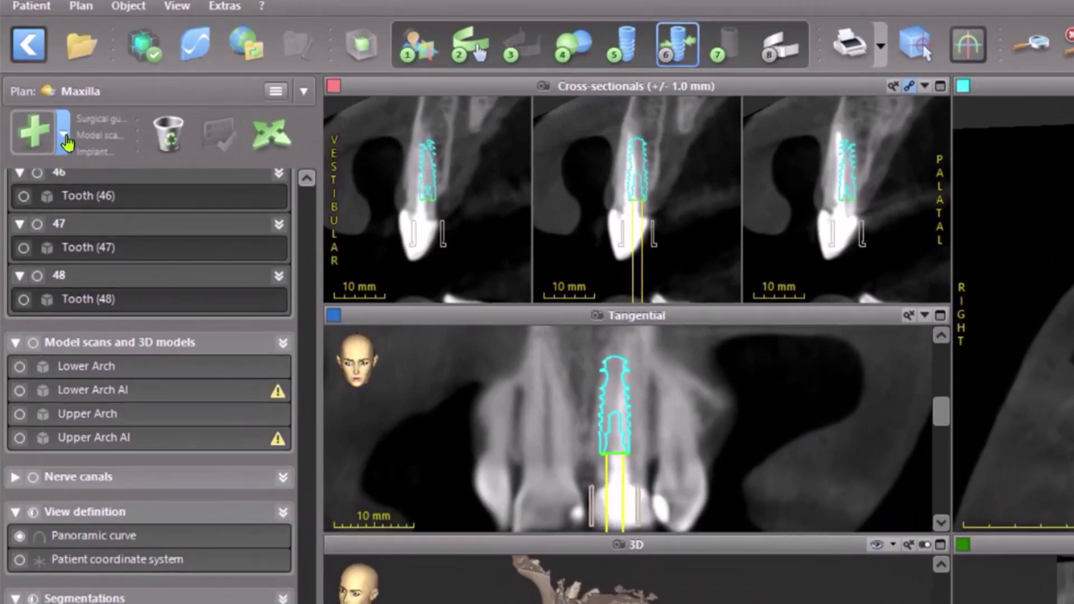
# Open the Create merged AI model dialog from the add-object dropdown.
pyautogui.click(63, 142)
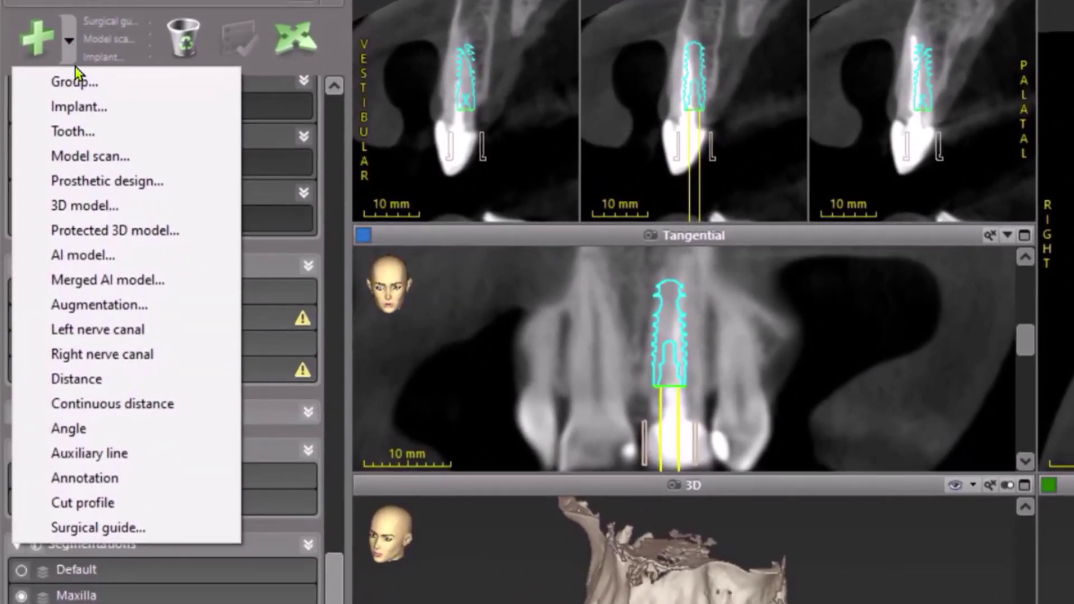
pyautogui.click(124, 288)
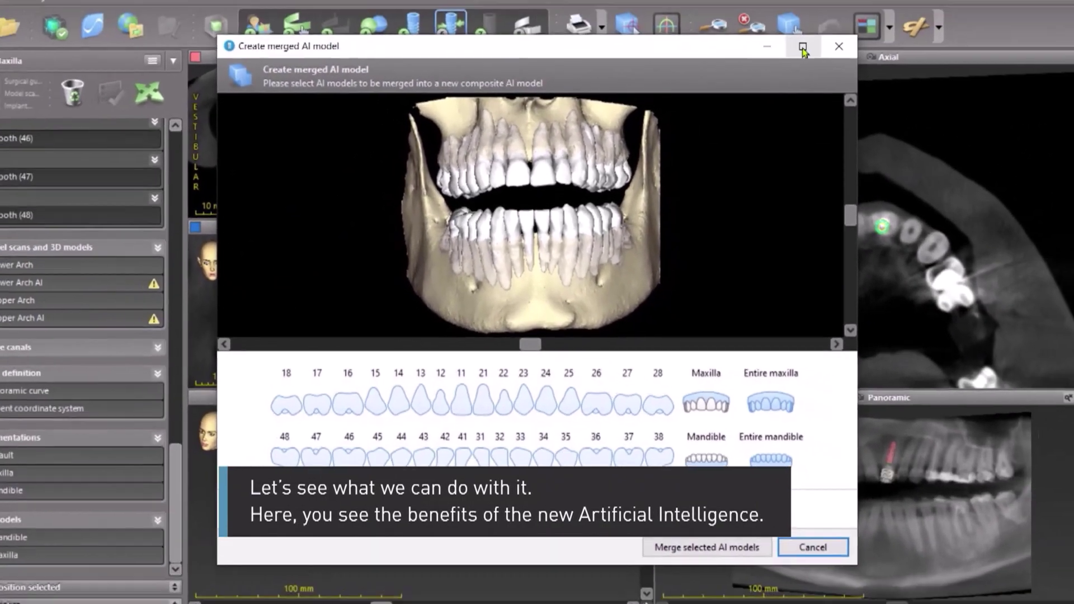
# Maximize the merge dialog and toggle Maxilla, Entire maxilla and Mandible, ending with none selected.
pyautogui.click(841, 9)
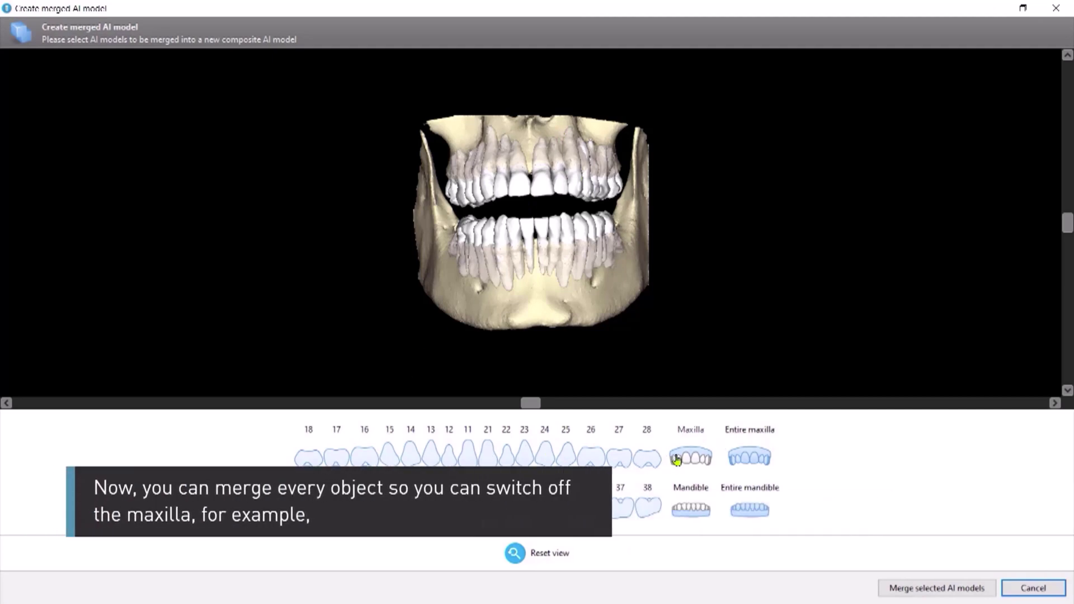
pyautogui.click(753, 459)
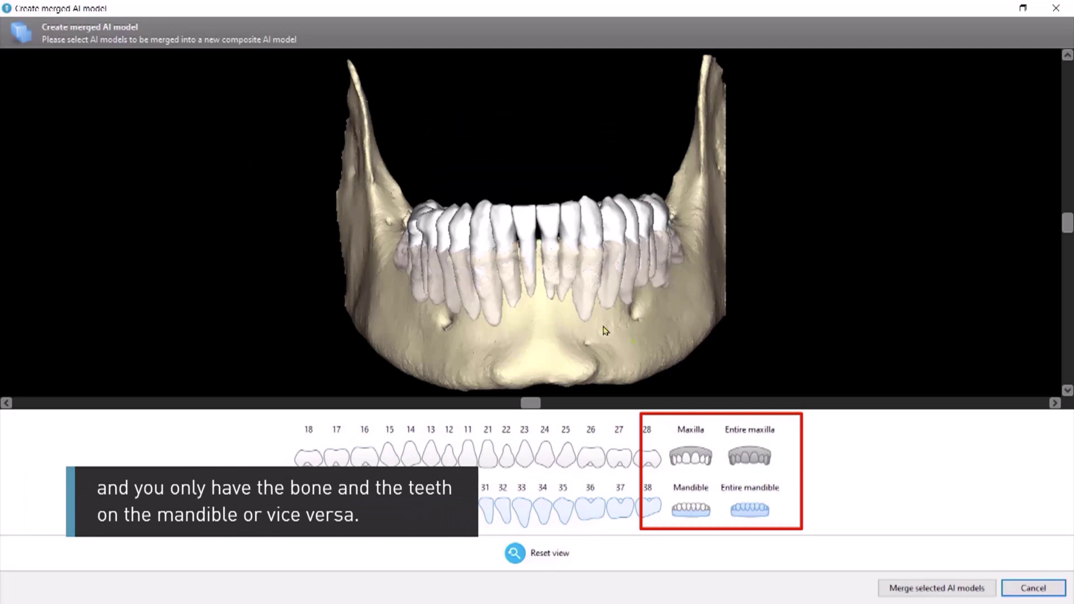
pyautogui.click(749, 456)
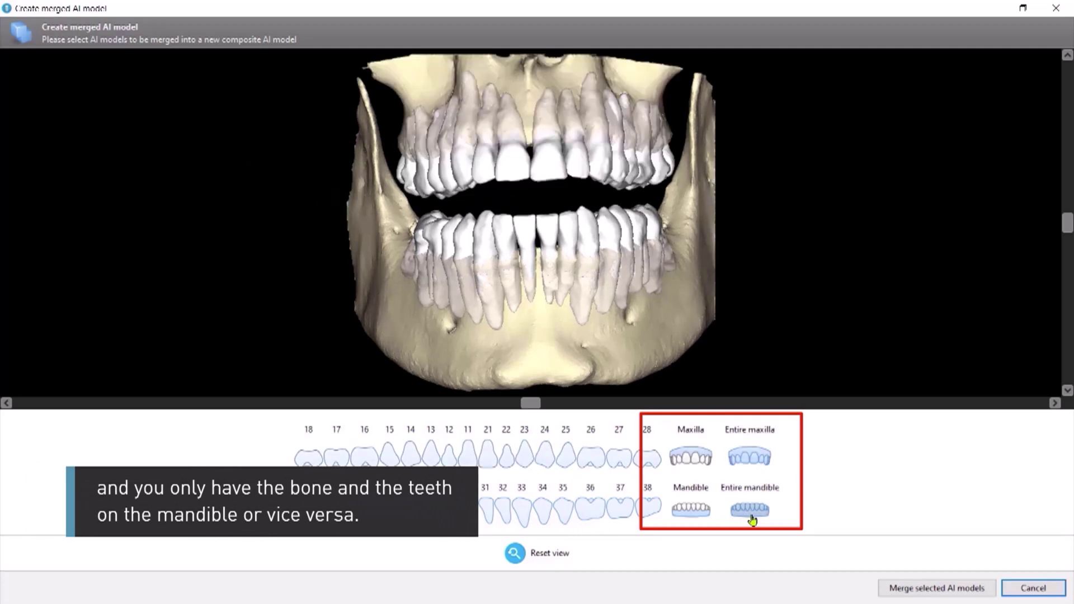
pyautogui.click(751, 518)
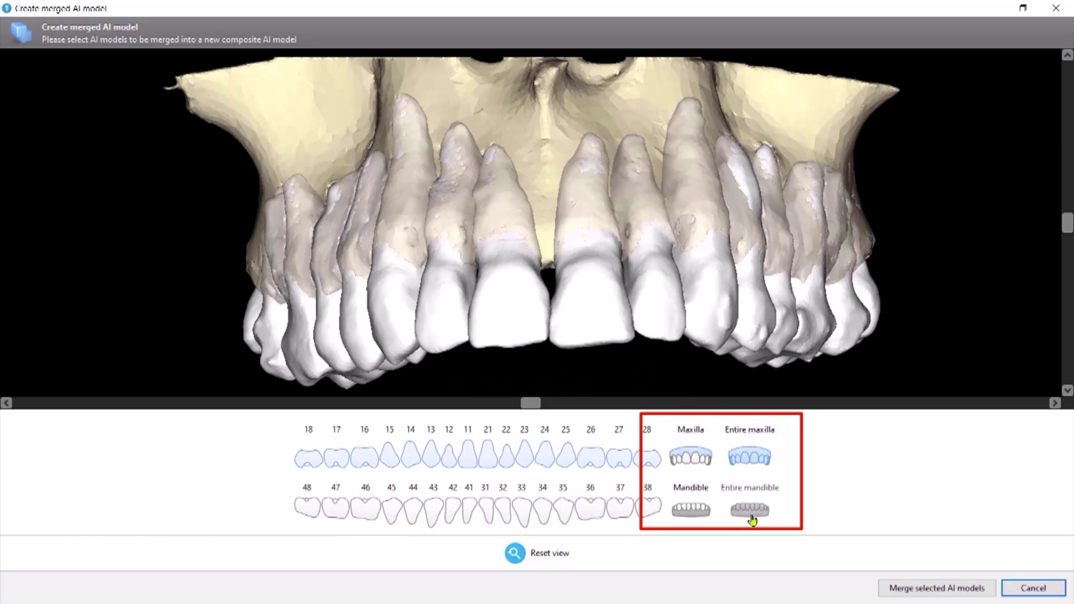
pyautogui.click(751, 456)
pyautogui.click(690, 458)
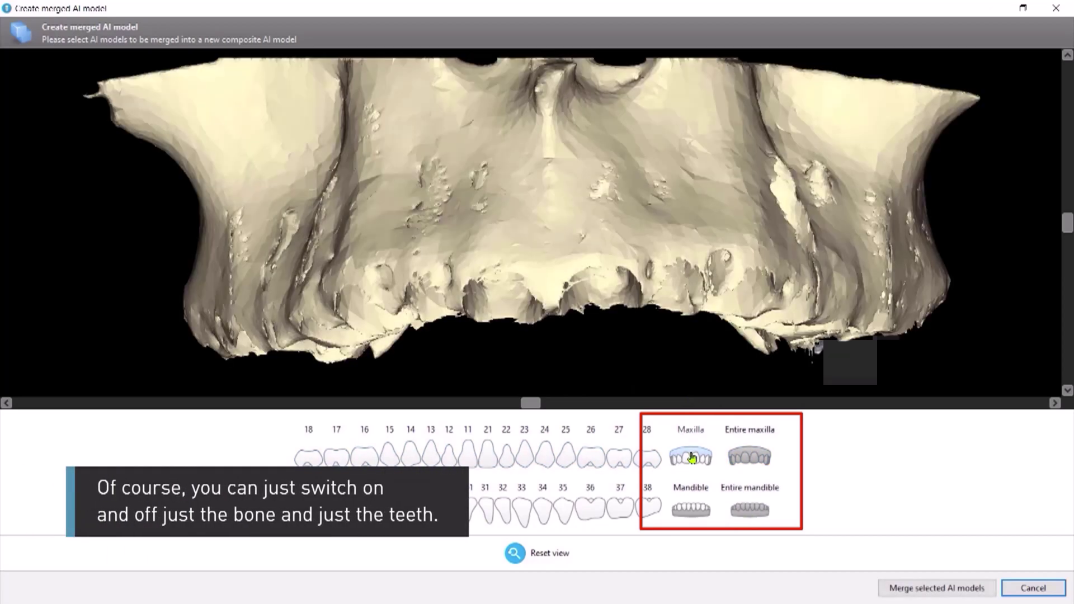
pyautogui.click(692, 458)
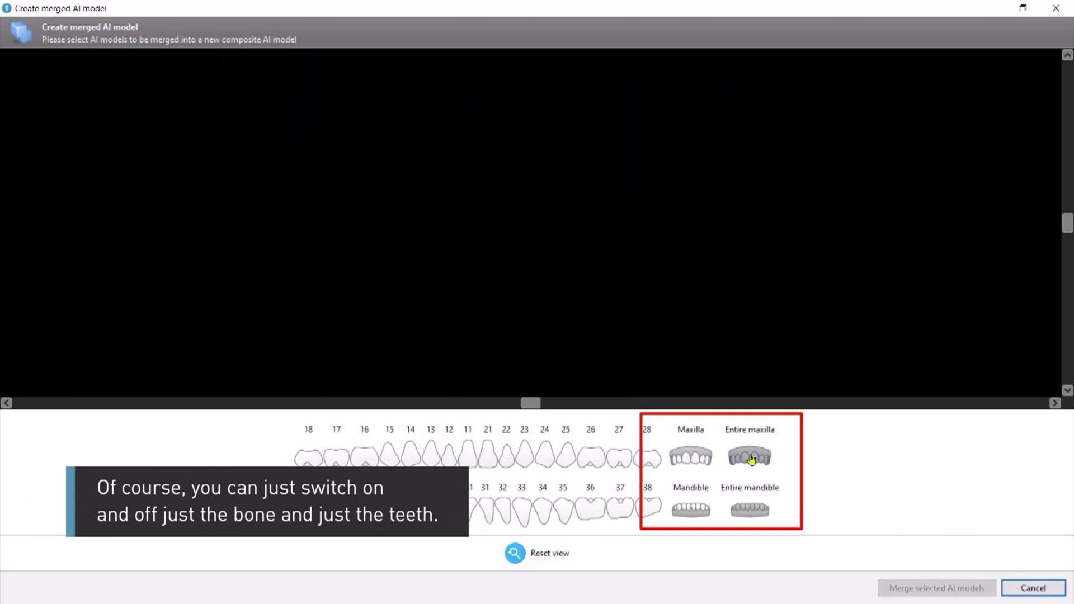
pyautogui.click(749, 455)
# Deselect the maxillary bone so only upper teeth 18–28 stay selected.
pyautogui.click(694, 460)
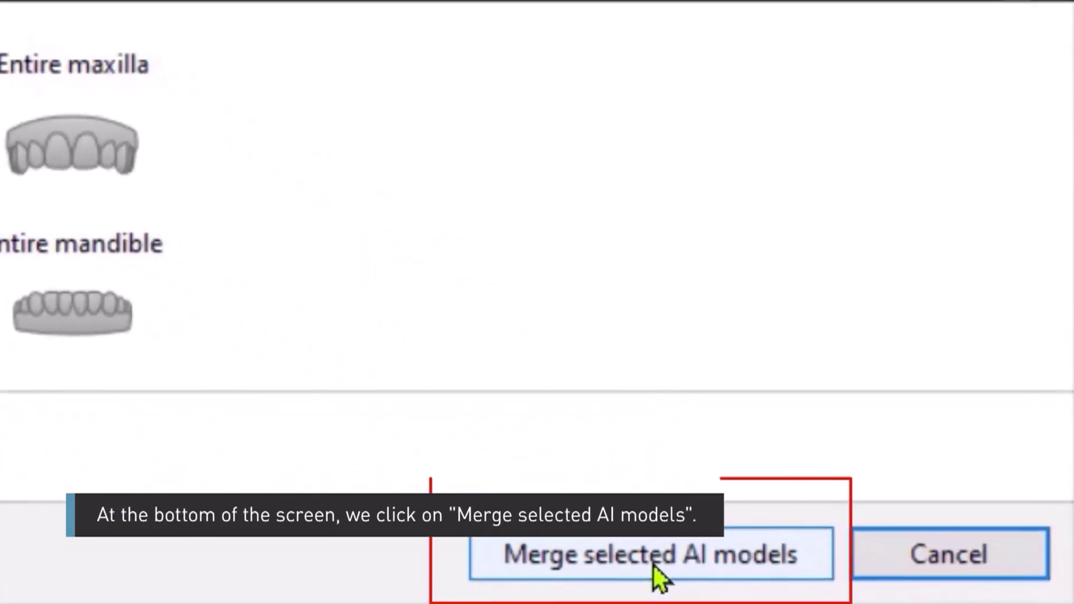
# Merge the selected upper teeth into a Merged AI model and hide the Maxilla segmentation.
pyautogui.click(653, 565)
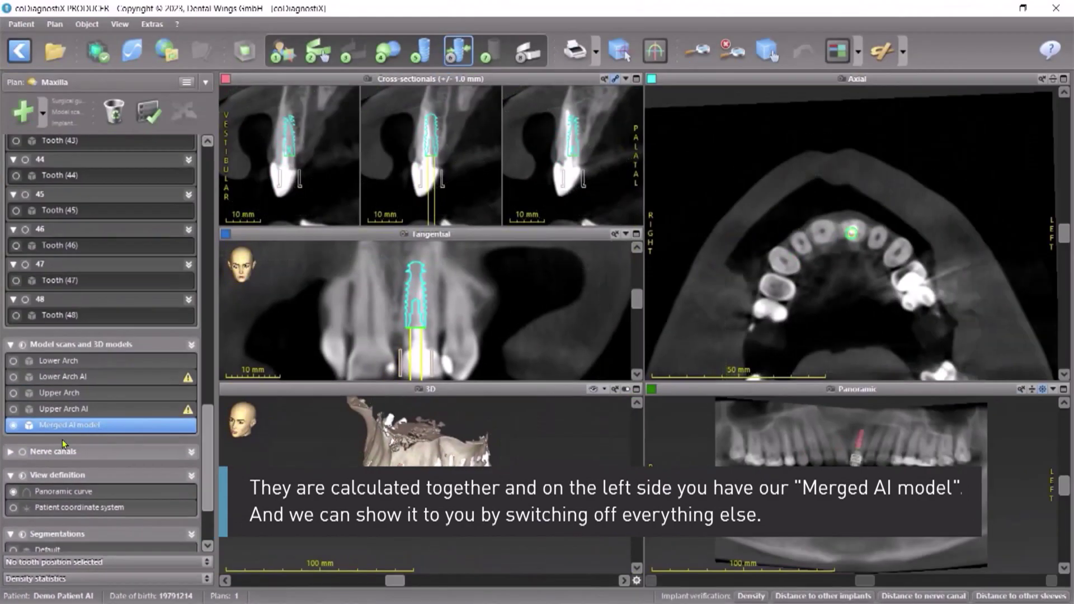
pyautogui.scroll(-3, 65, 446)
pyautogui.scroll(-1, 68, 446)
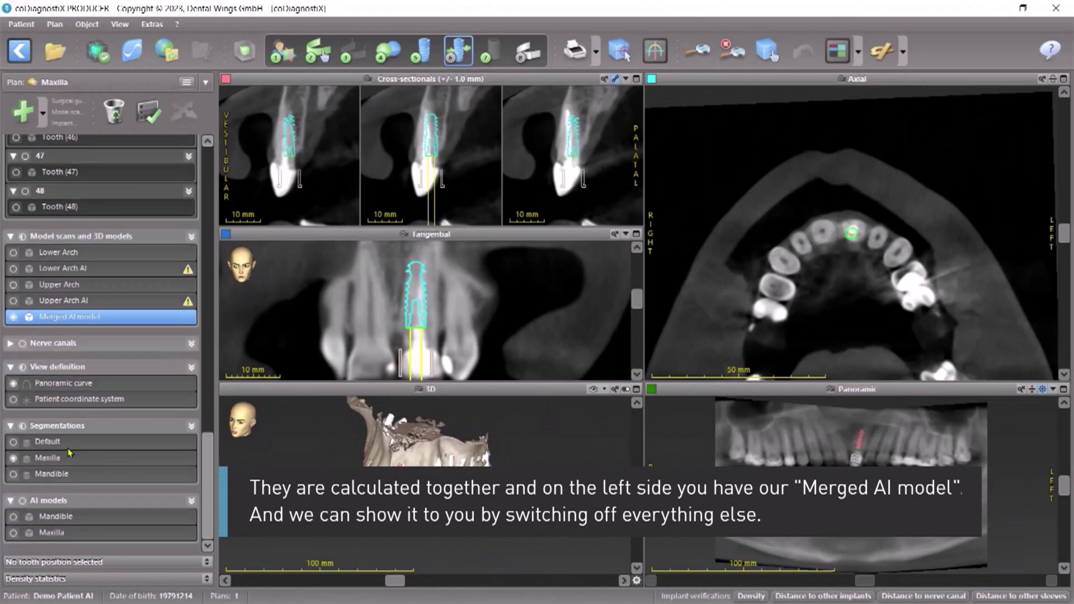
pyautogui.click(13, 460)
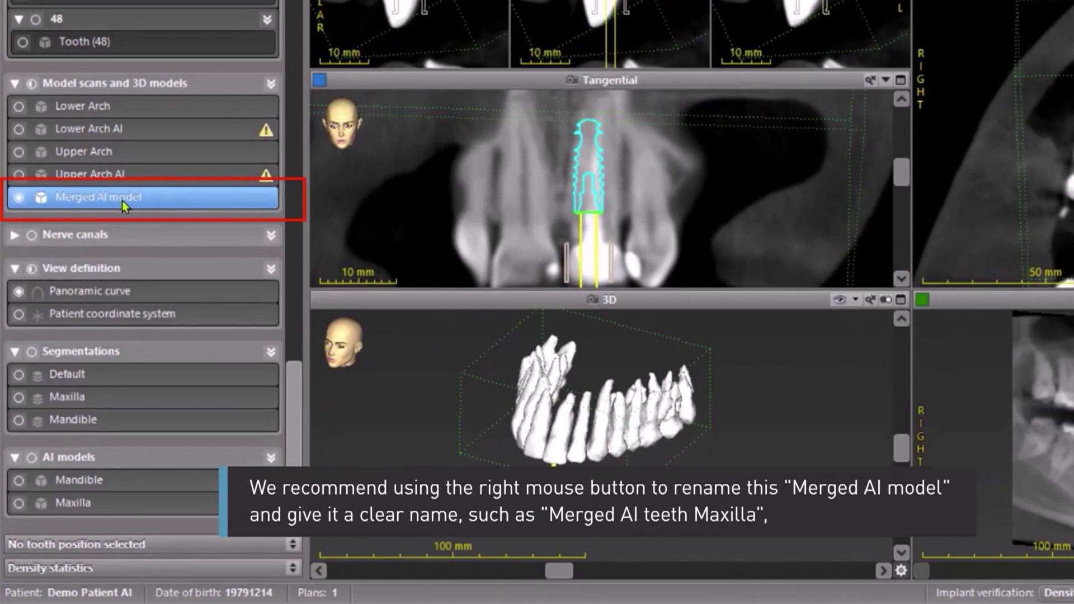
# Rename the Merged AI model to 'Merged AI Teeth Maxilla'.
pyautogui.rightClick(123, 203)
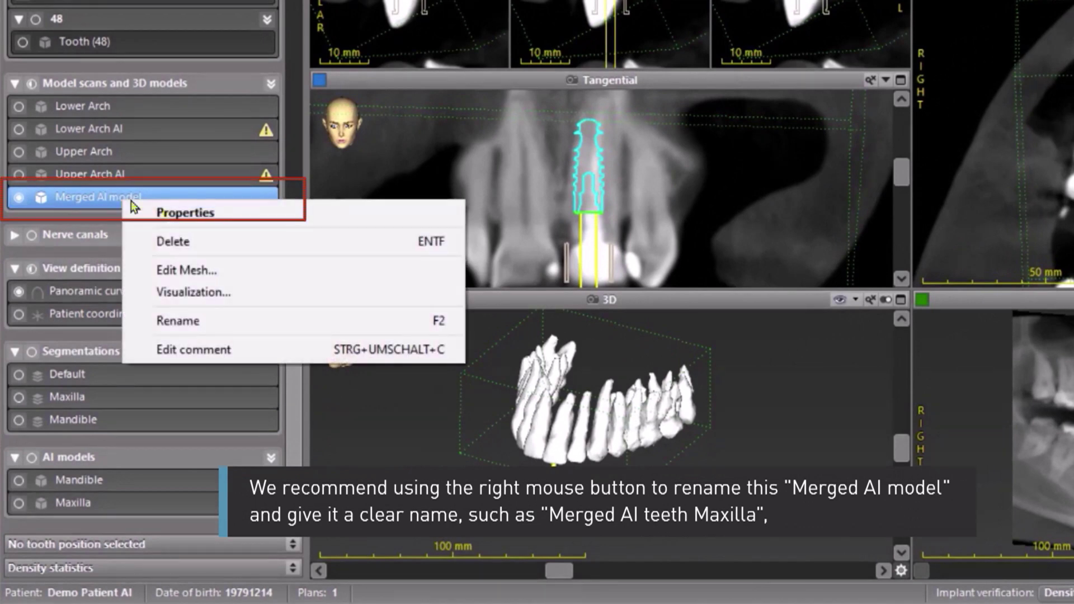
pyautogui.click(174, 321)
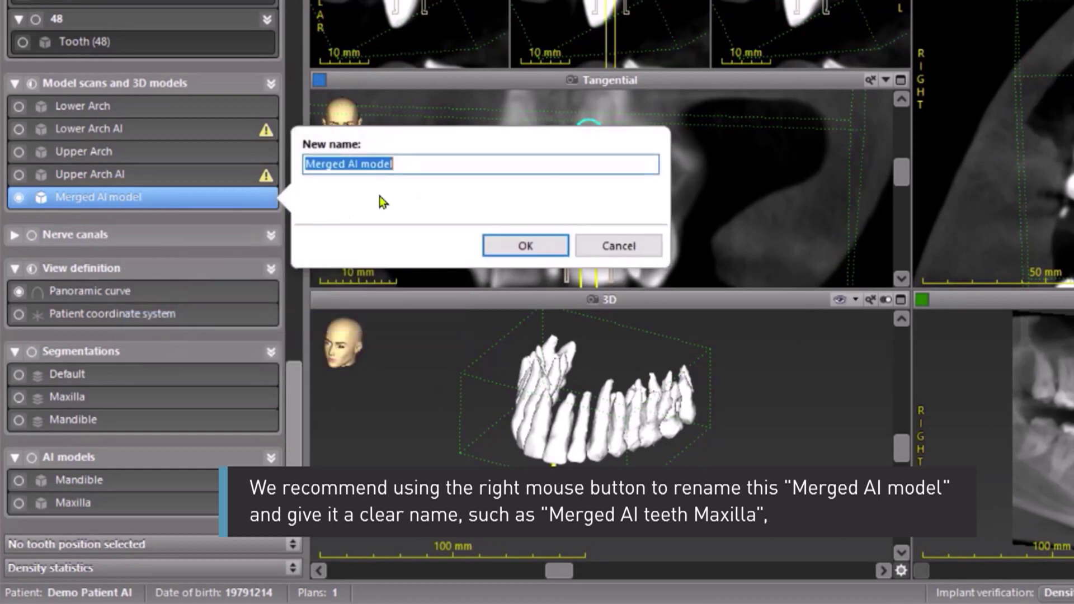
pyautogui.click(417, 165)
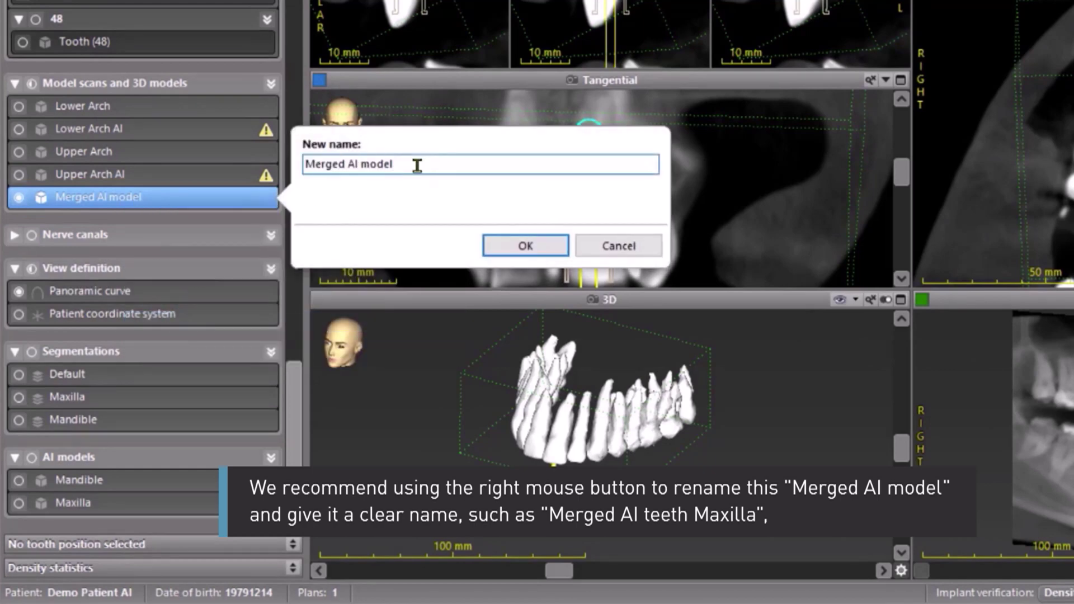
pyautogui.moveTo(407, 165); pyautogui.dragTo(366, 163)
pyautogui.write('Teeth Maxilla')
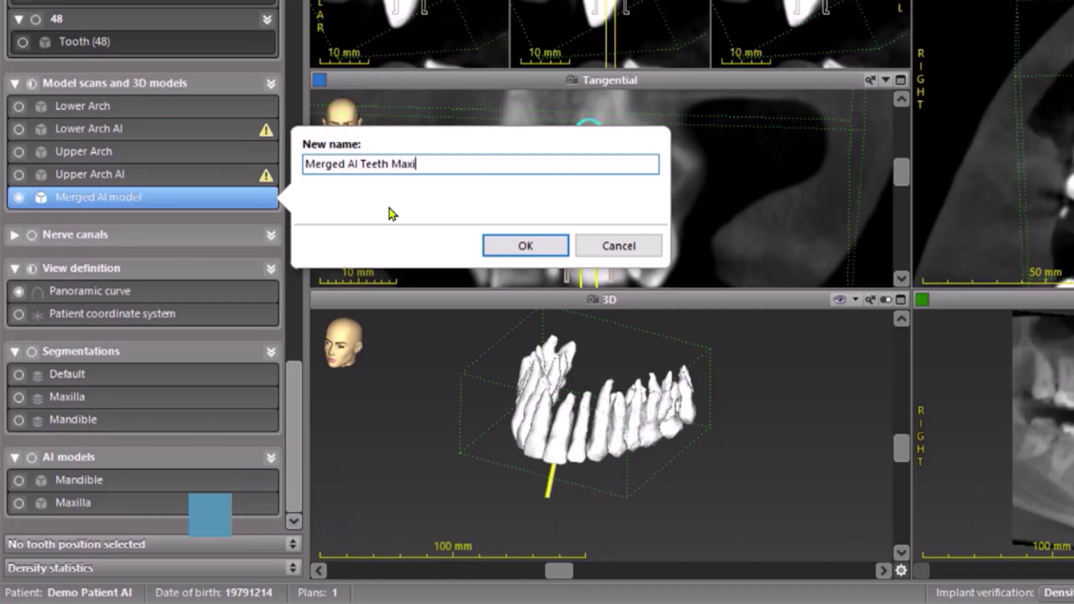
pyautogui.click(520, 248)
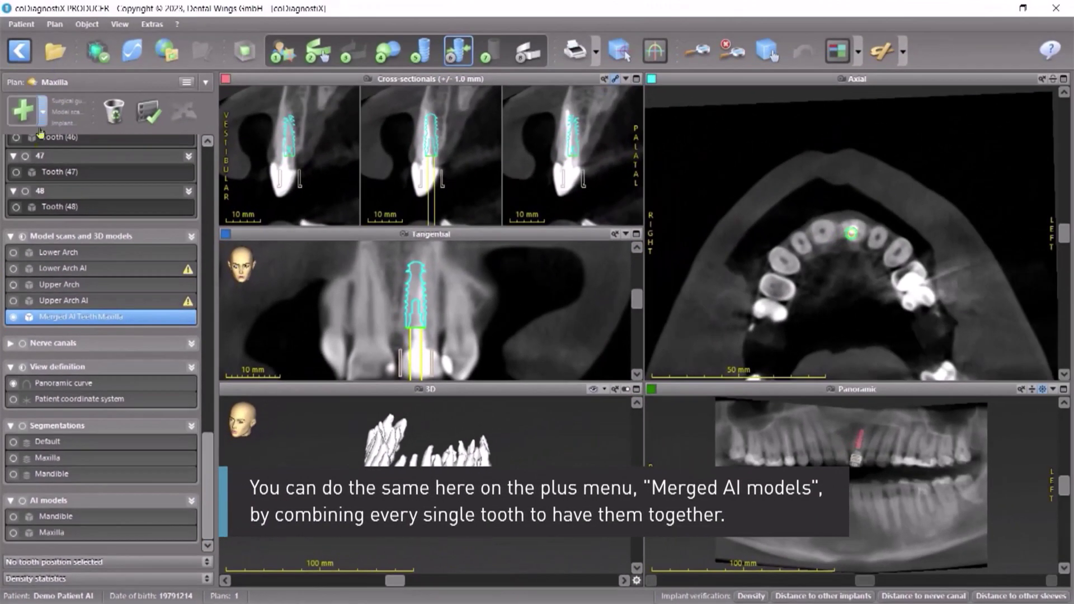
# Merge the Entire maxilla, without the Entire mandible, into a second Merged AI model.
pyautogui.click(43, 114)
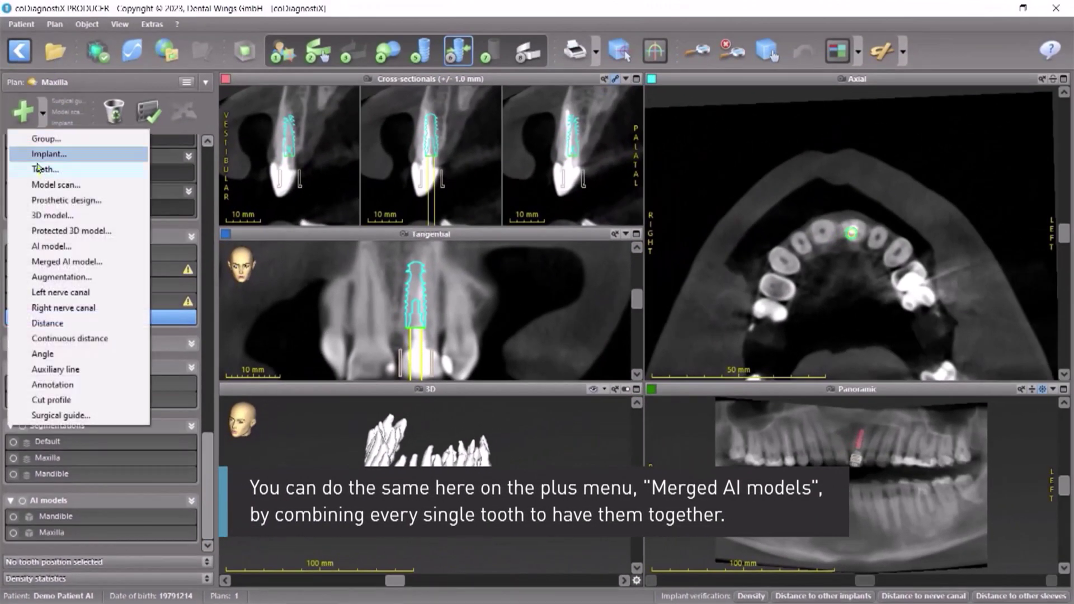
pyautogui.click(48, 263)
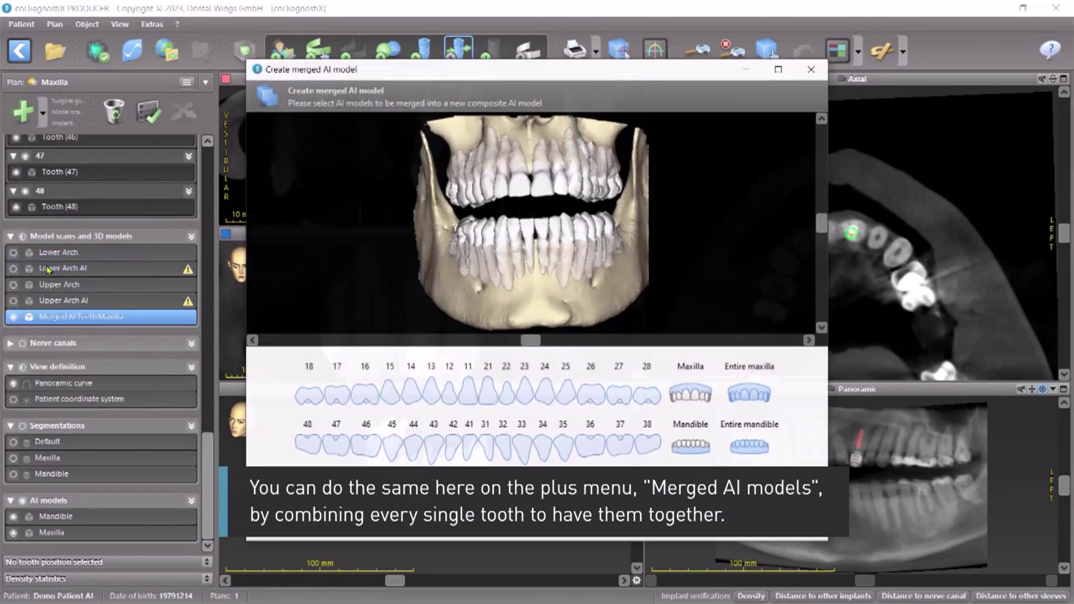
pyautogui.click(749, 395)
pyautogui.click(752, 457)
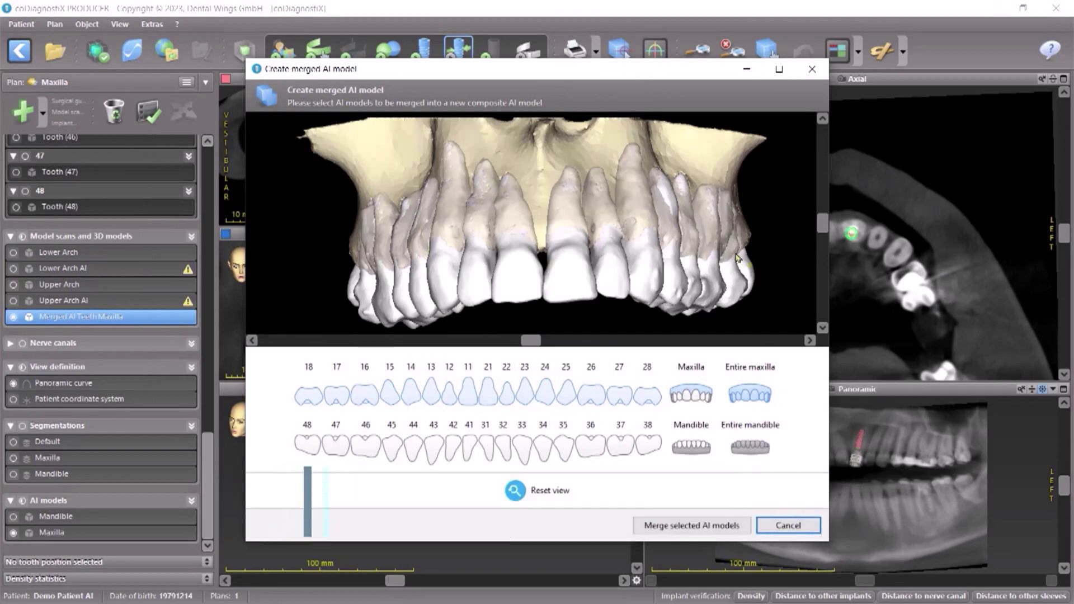
pyautogui.click(709, 525)
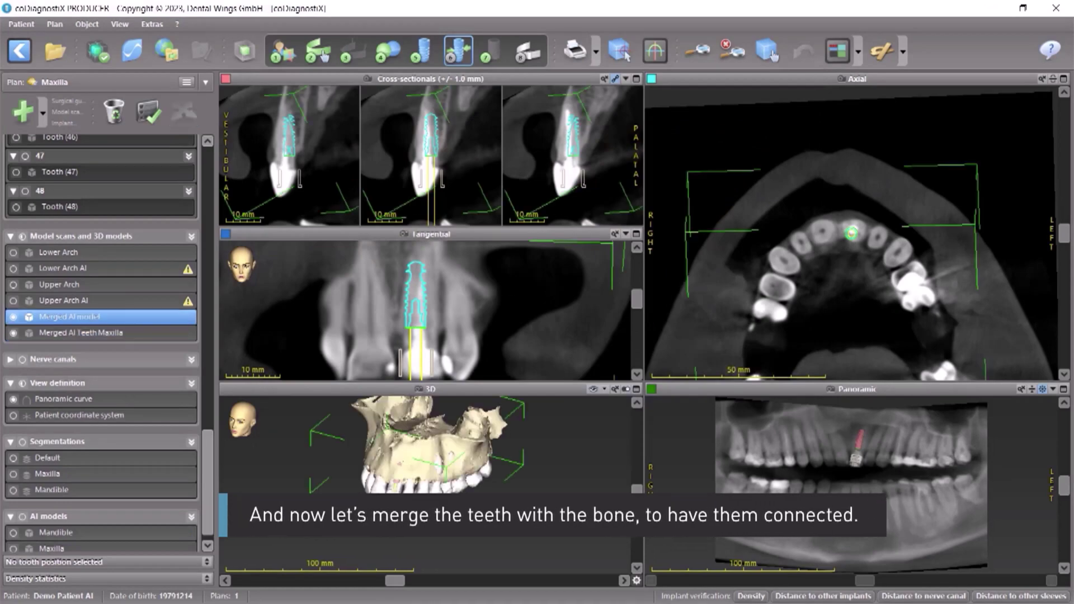
# Hide Merged AI Teeth Maxilla and rename the new merged model 'Merged AI Maxilla complete'.
pyautogui.click(13, 333)
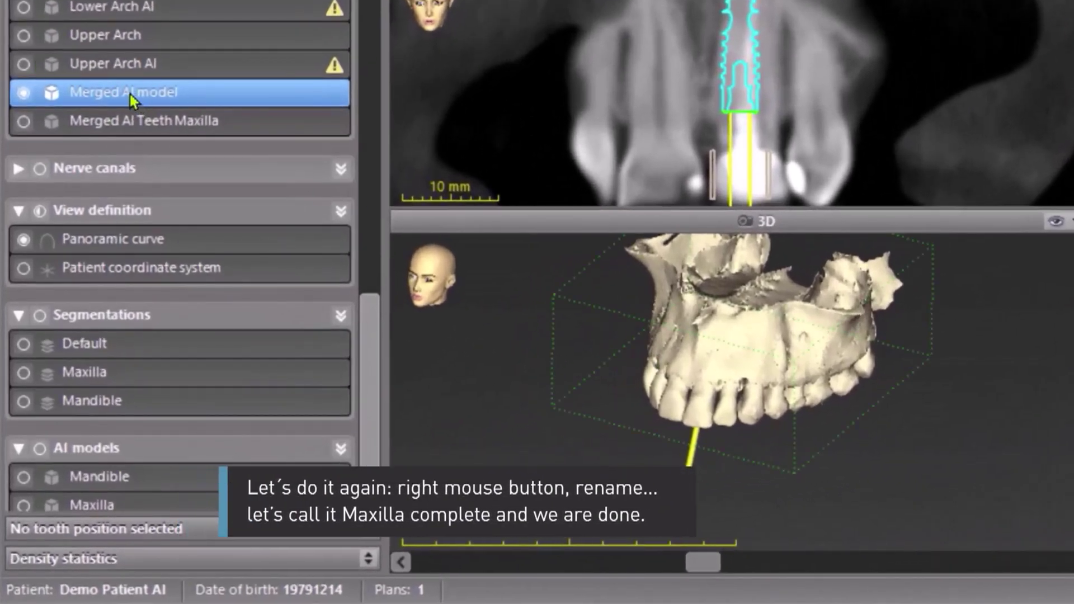
pyautogui.rightClick(130, 95)
pyautogui.click(197, 244)
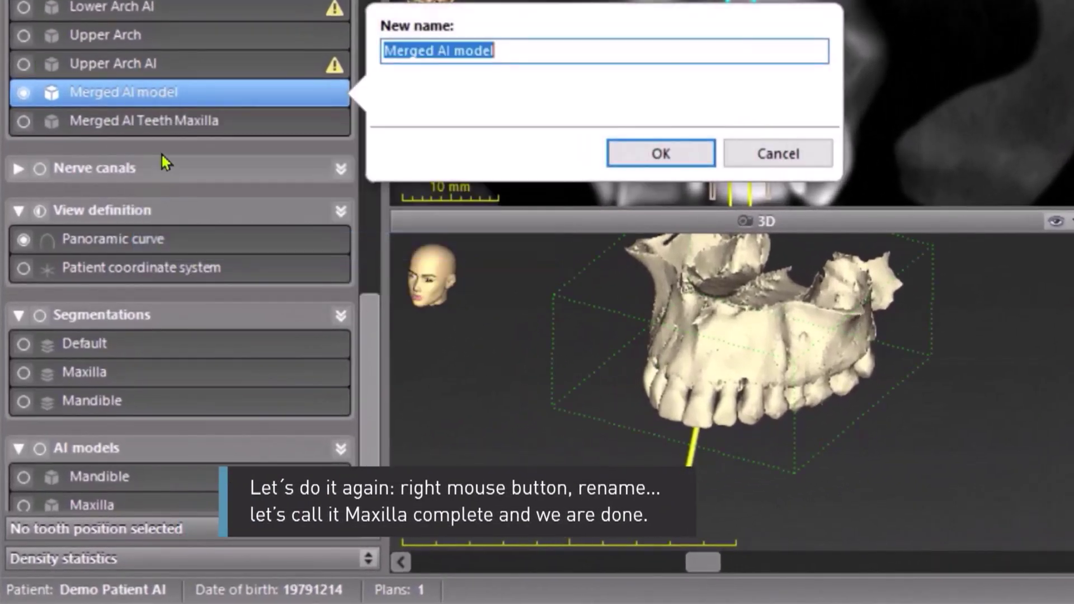
pyautogui.doubleClick(467, 51)
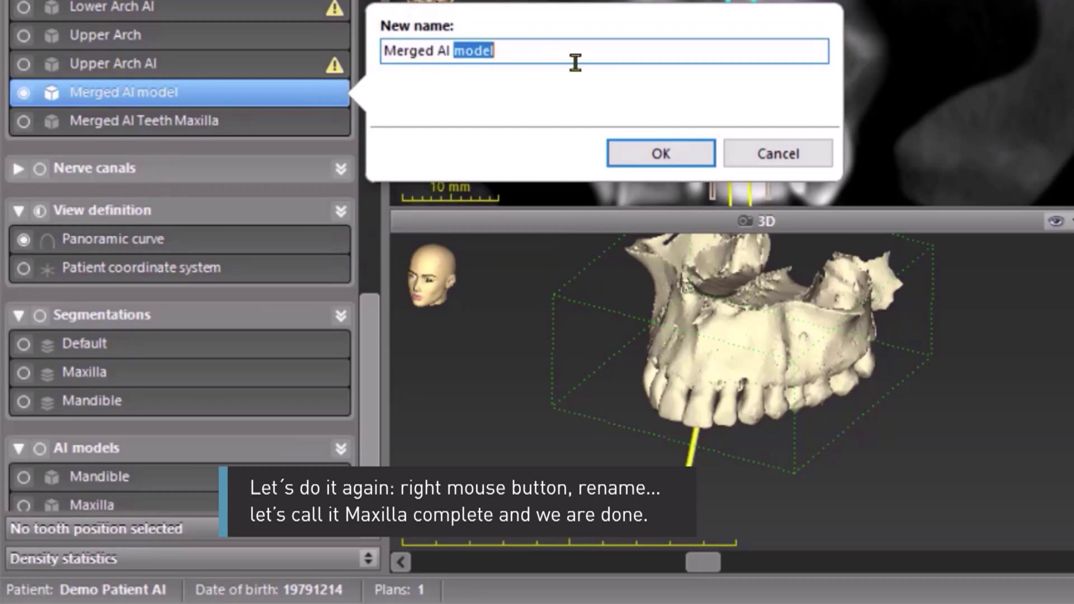
pyautogui.write('Maxilla comp')
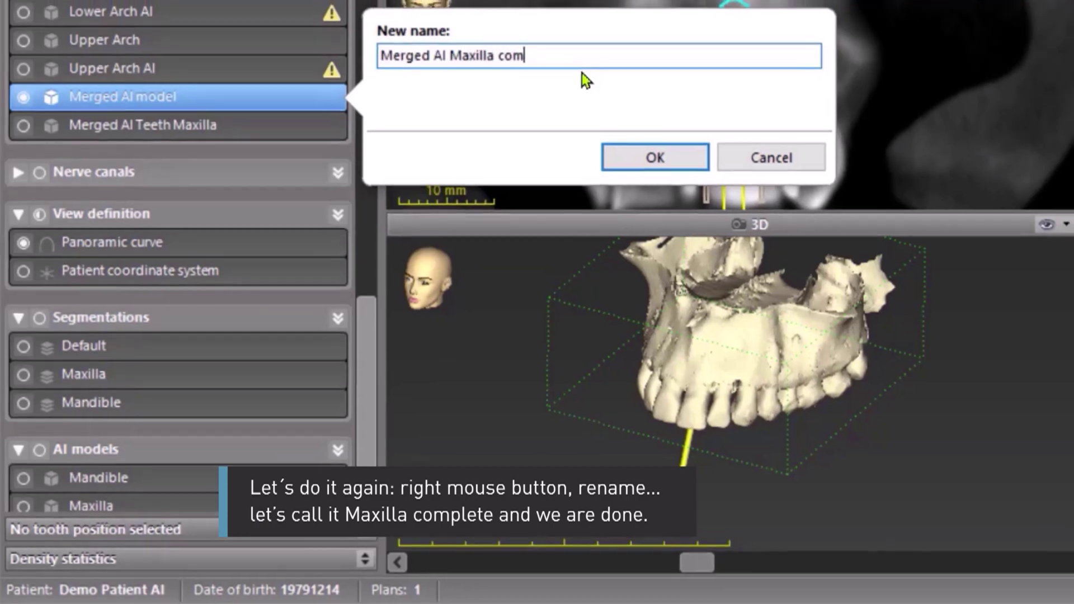
pyautogui.write('lete')
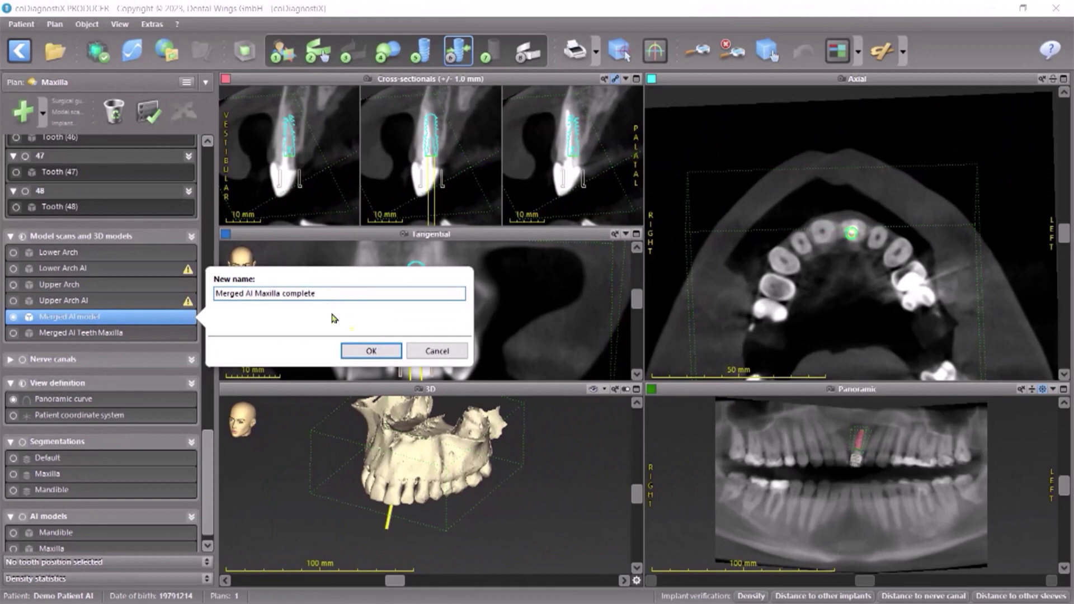
pyautogui.click(364, 351)
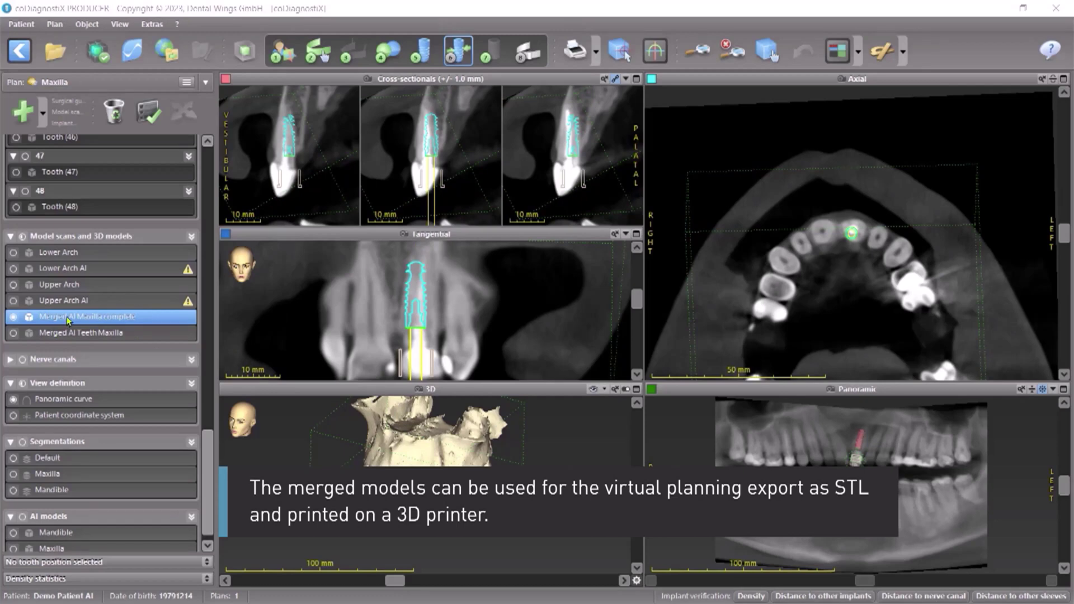
# Export Merged AI Maxilla complete as an untouched STL file via Virtual Planning Export and save it.
pyautogui.click(54, 24)
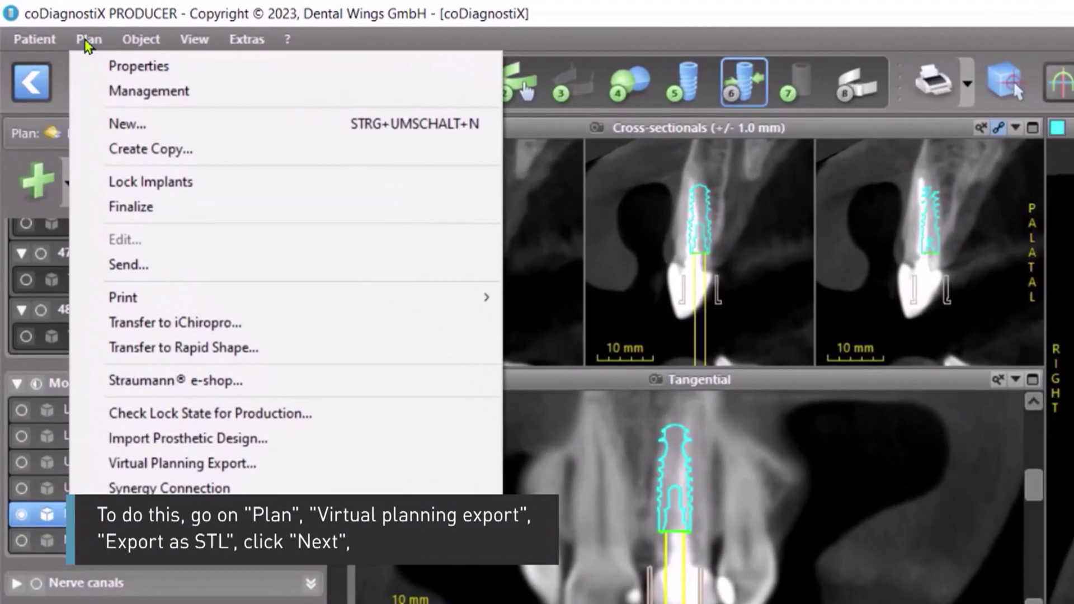
pyautogui.click(146, 472)
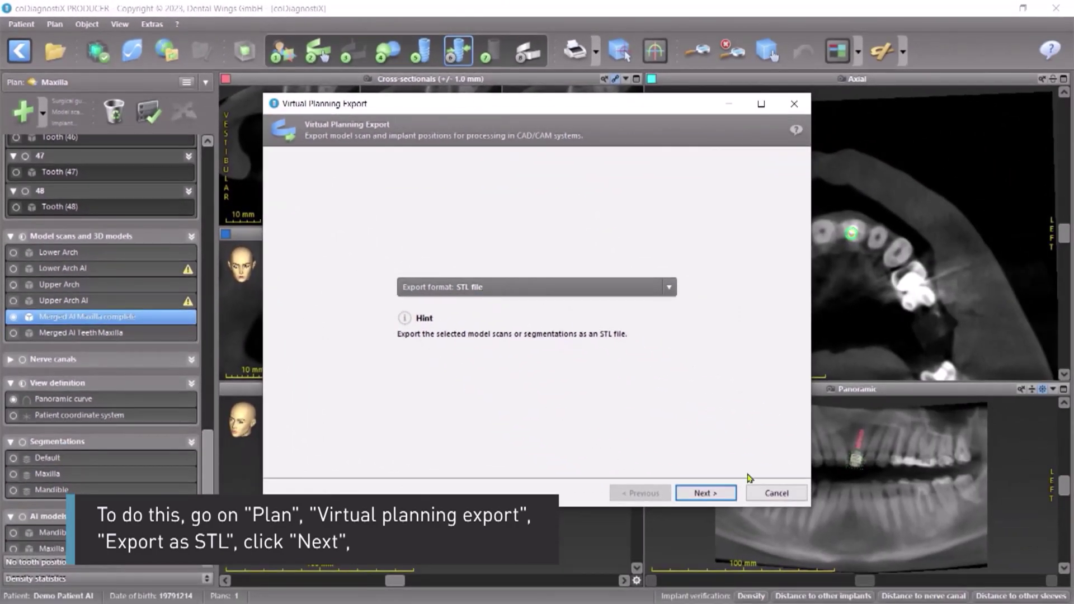
pyautogui.click(708, 495)
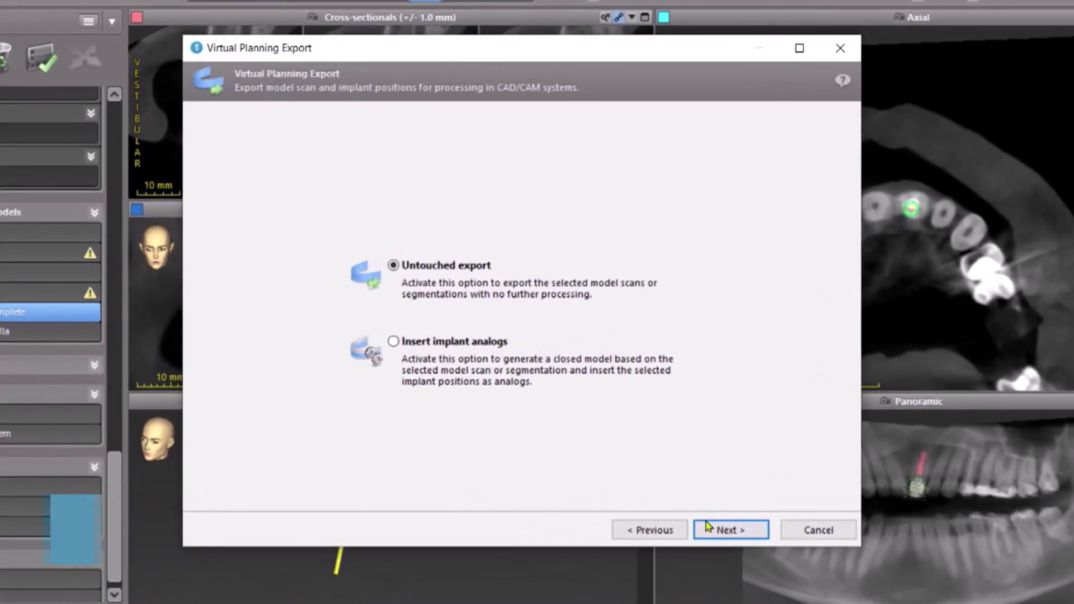
pyautogui.click(716, 528)
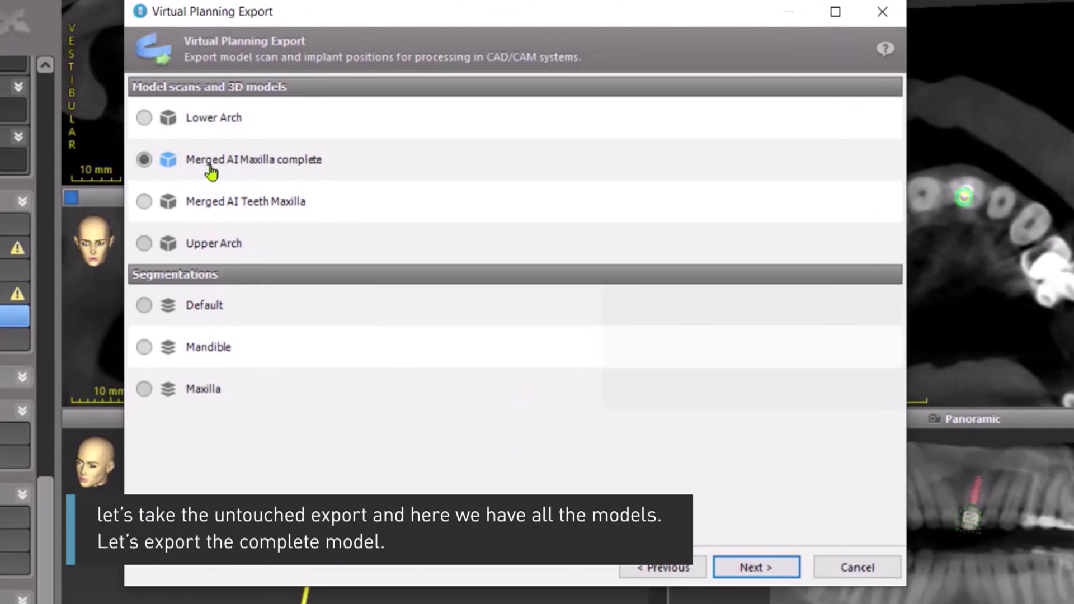
pyautogui.click(756, 567)
pyautogui.moveTo(887, 346)
pyautogui.mouseDown()
pyautogui.moveTo(901, 246)
pyautogui.moveTo(894, 336)
pyautogui.mouseUp()
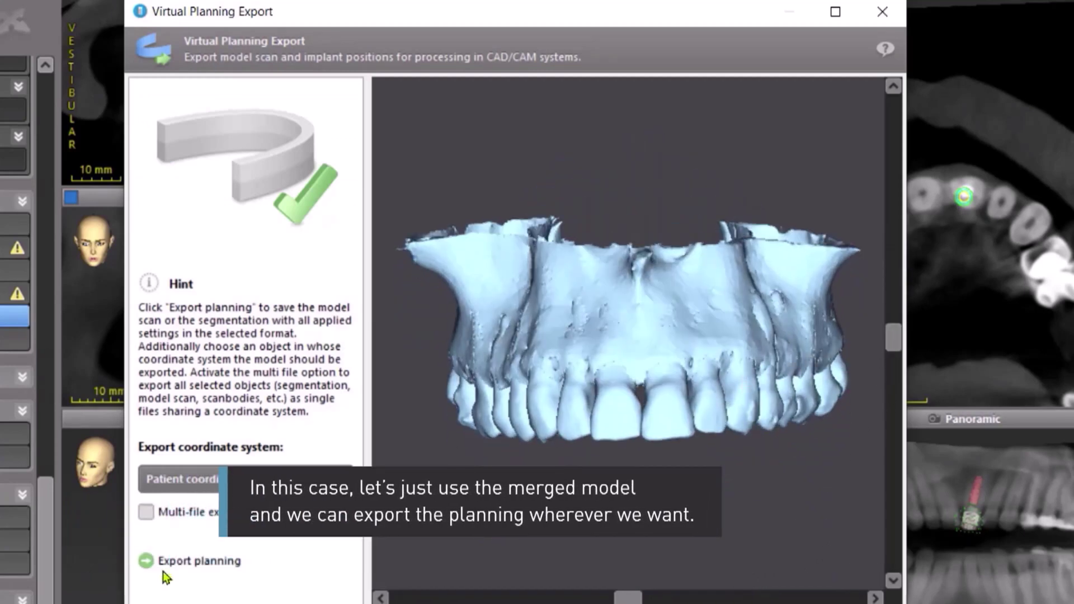
pyautogui.click(192, 564)
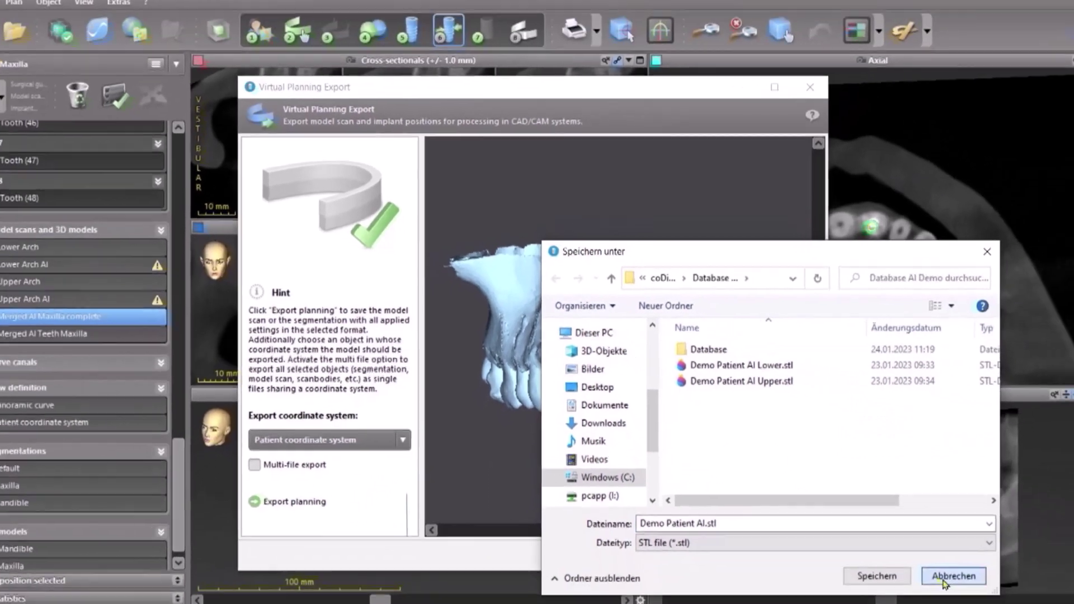
pyautogui.press('Return')
pyautogui.click(638, 540)
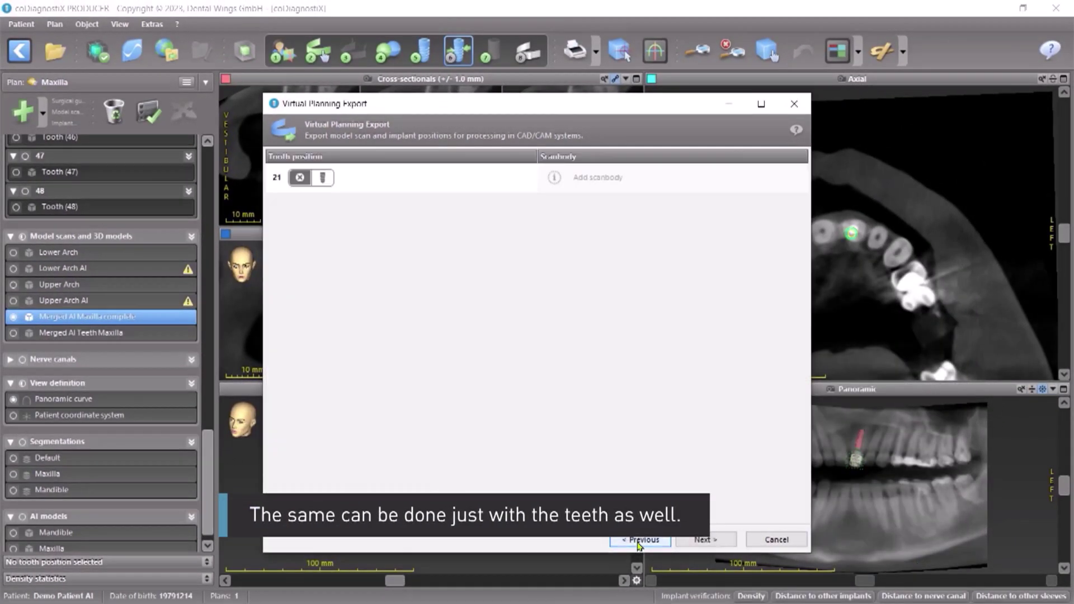
# Preview the export of Merged AI Teeth Maxilla through the tooth position and preview pages.
pyautogui.click(638, 540)
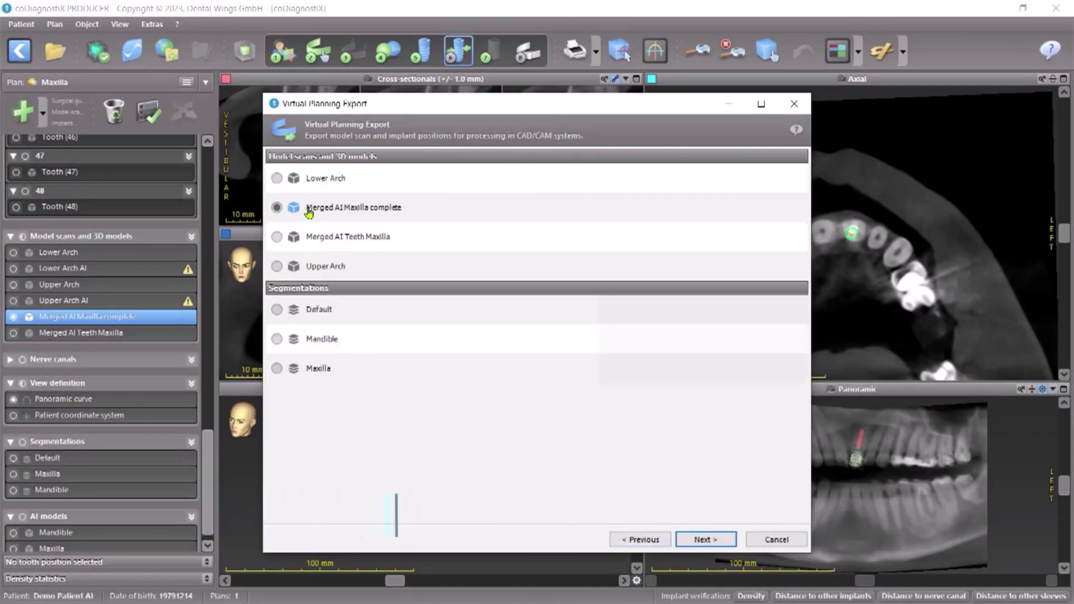
pyautogui.click(277, 236)
pyautogui.click(706, 539)
pyautogui.click(706, 540)
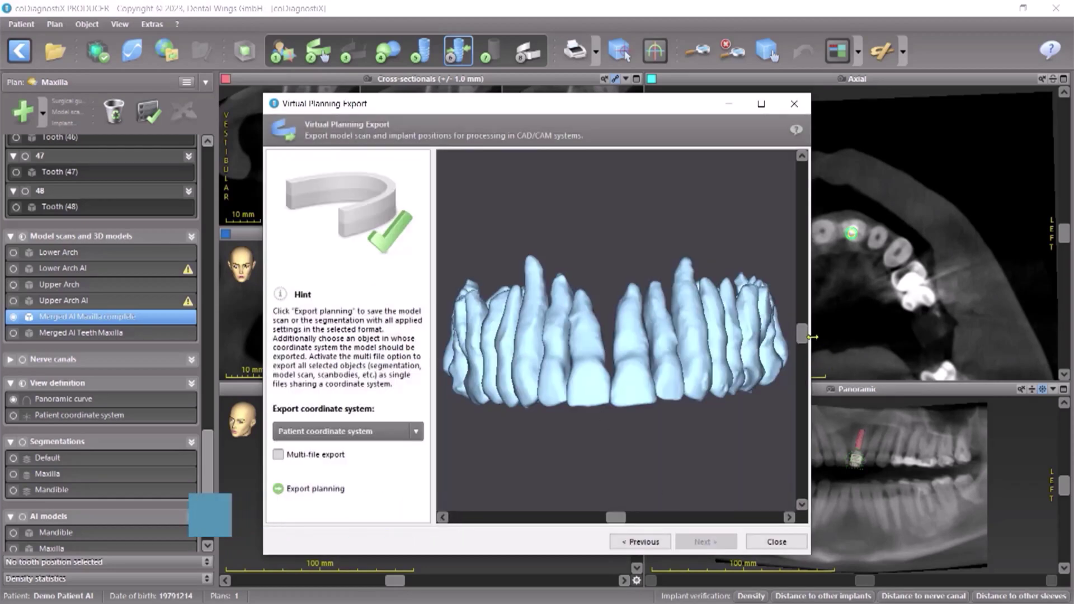
pyautogui.moveTo(803, 334); pyautogui.dragTo(803, 358)
# Close the export wizard without saving changes and open the AI Assistant.
pyautogui.click(785, 544)
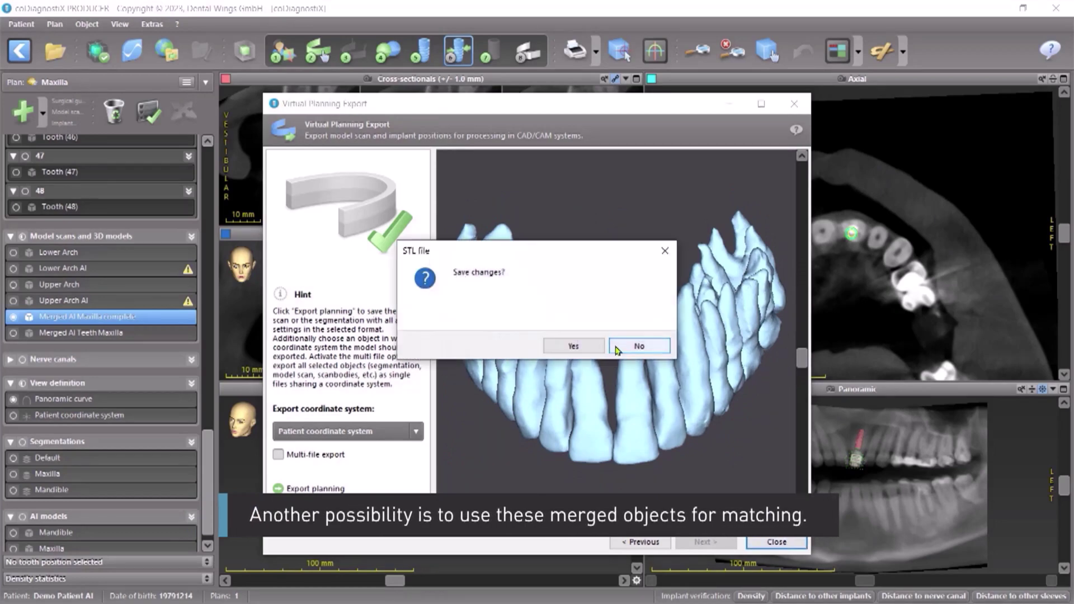
pyautogui.click(610, 350)
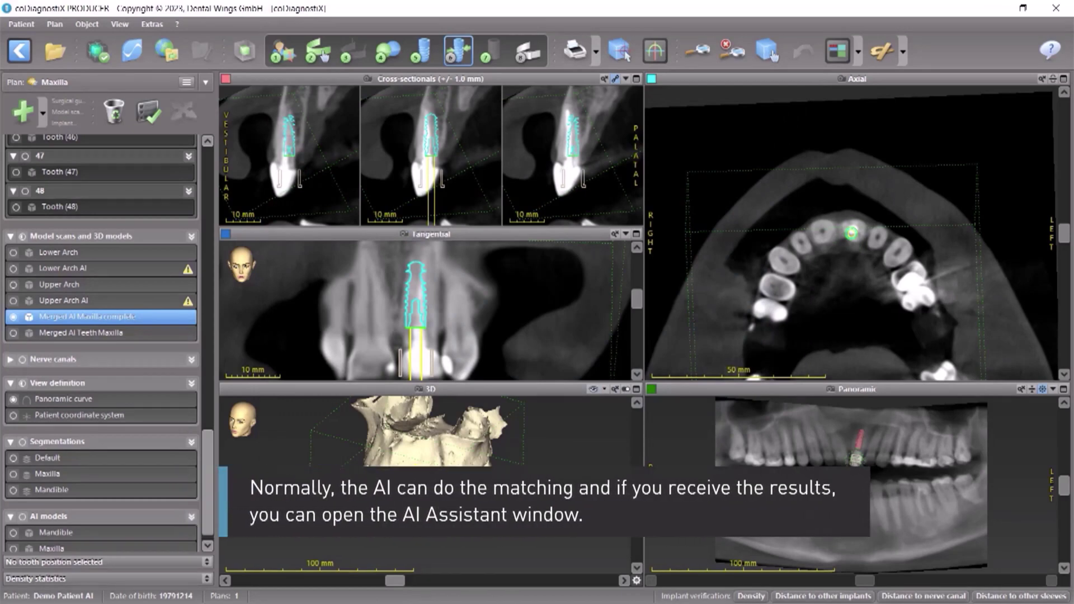
pyautogui.click(98, 52)
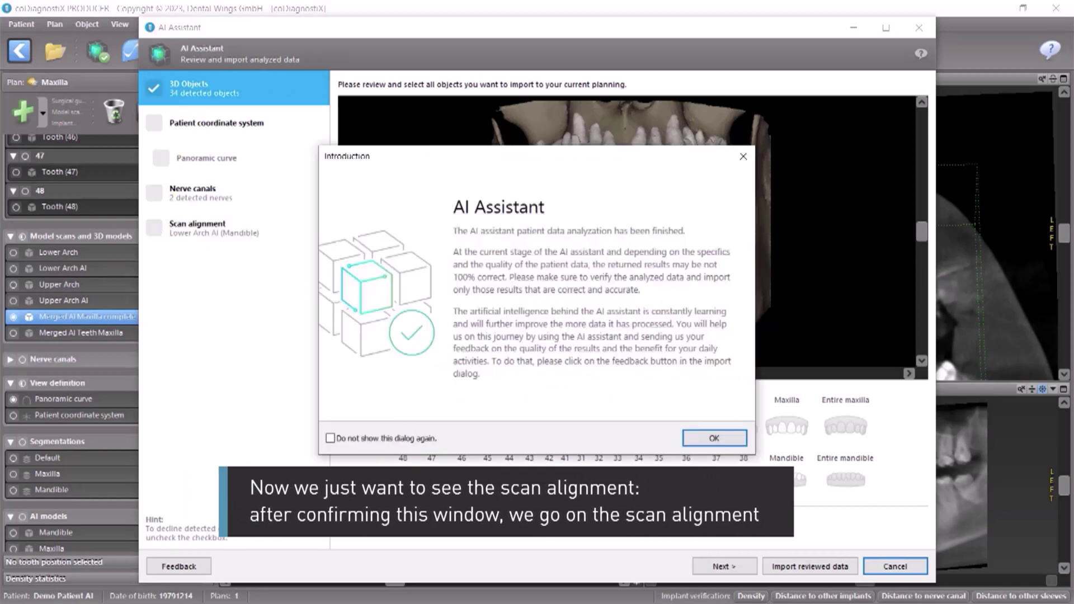
# Dismiss the AI Assistant introduction and show the Lower Arch AI (Mandible) scan alignment.
pyautogui.click(703, 443)
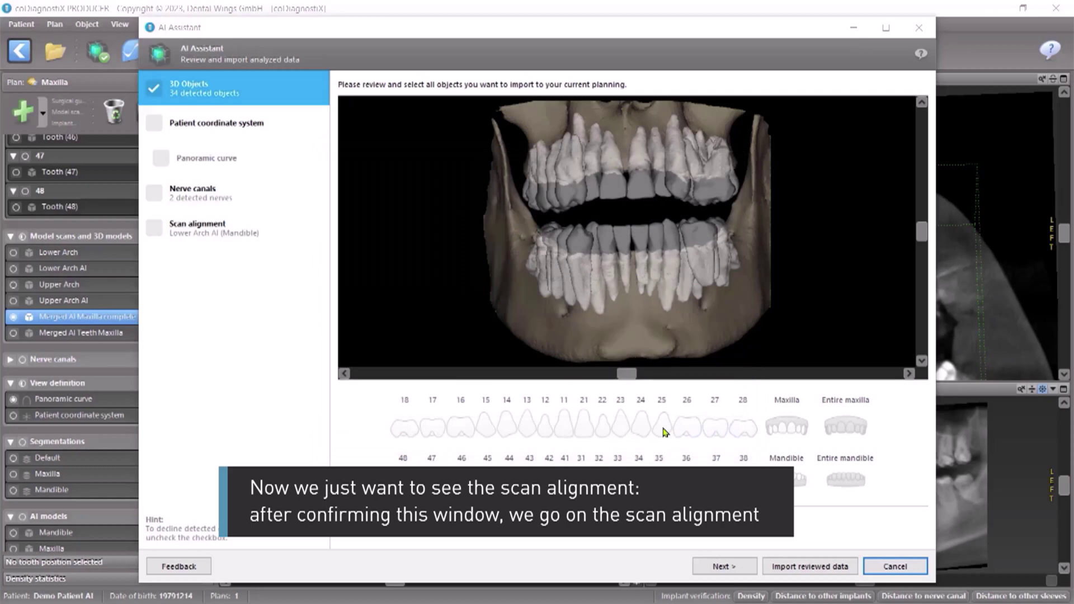
pyautogui.click(201, 235)
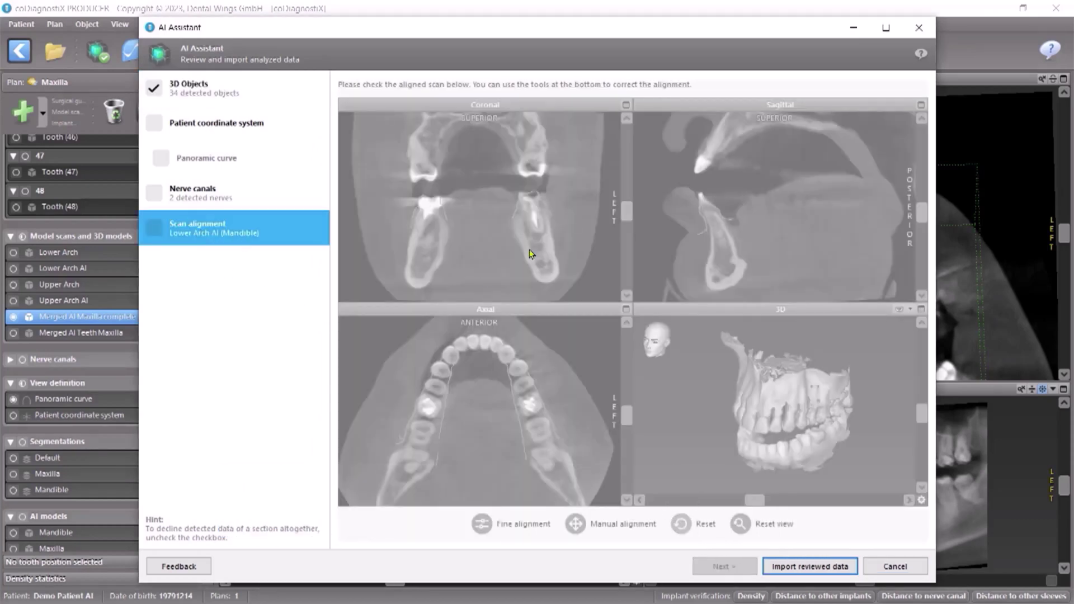
# Accept the scan alignment, maximize the AI Assistant, and inspect the enlarged coronal slice with fine alignment open.
pyautogui.click(153, 230)
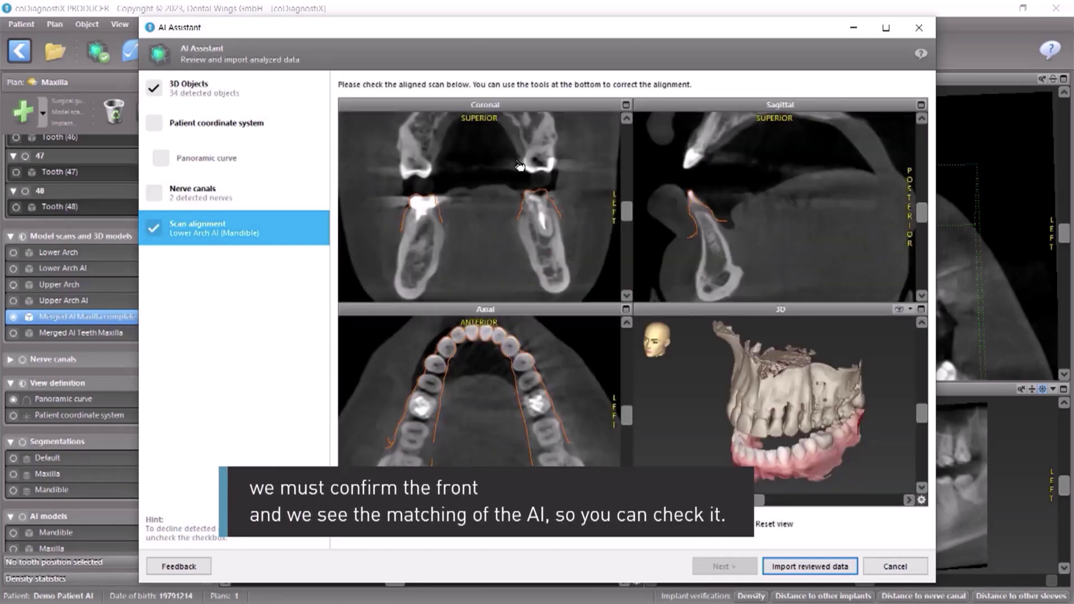
pyautogui.click(887, 29)
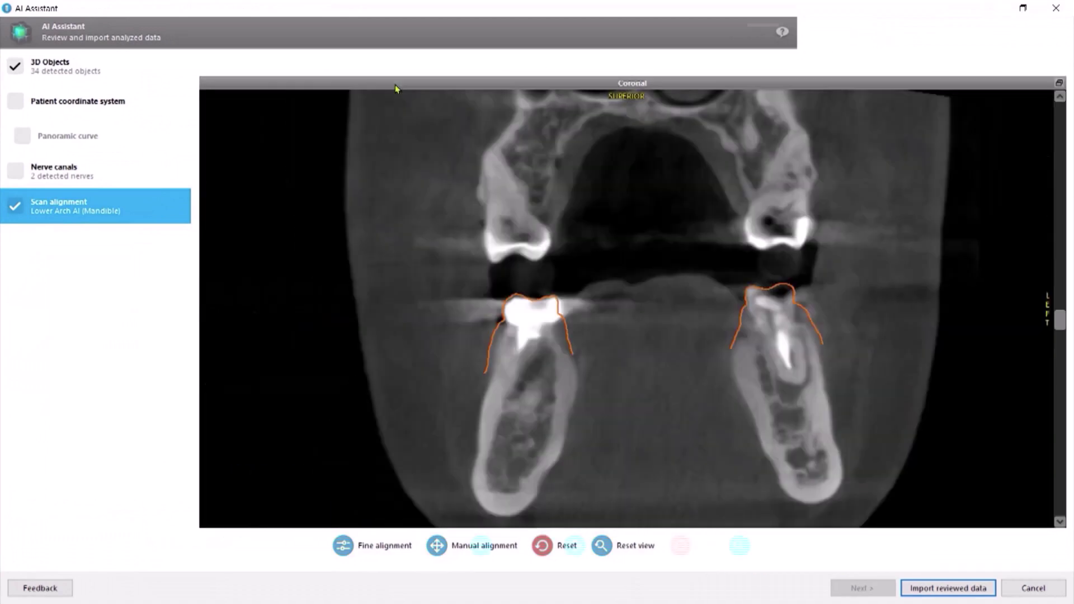
pyautogui.doubleClick(397, 85)
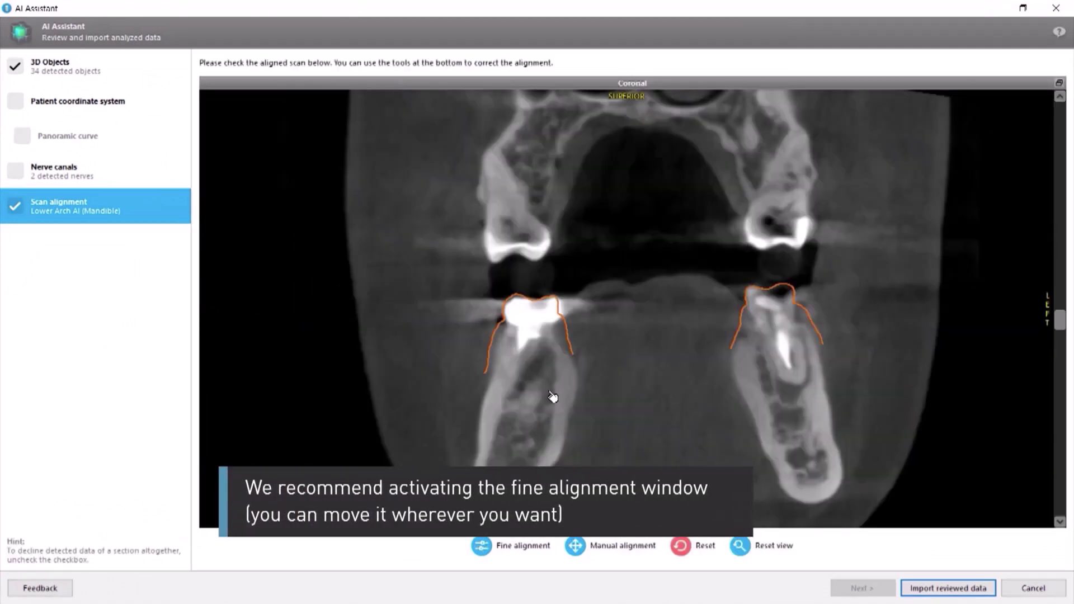
pyautogui.click(523, 547)
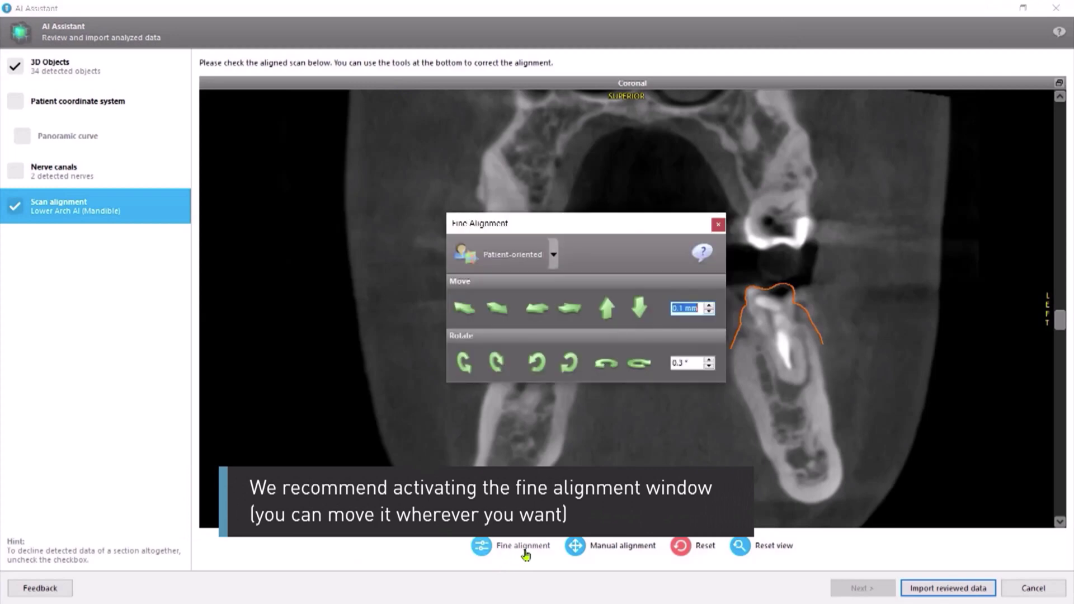
pyautogui.moveTo(601, 225); pyautogui.dragTo(358, 82)
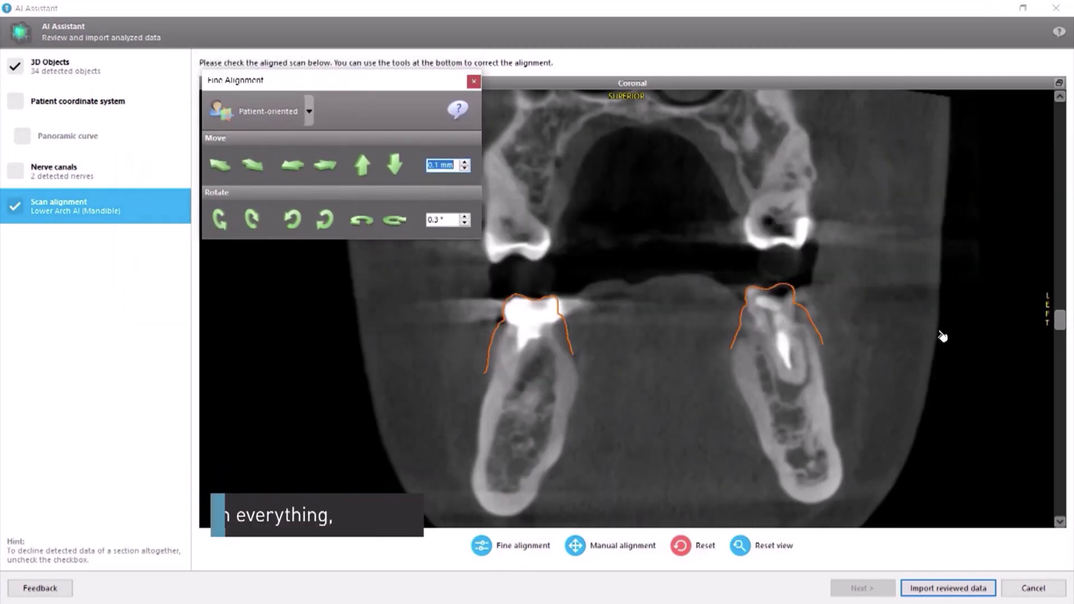
pyautogui.moveTo(1062, 326); pyautogui.dragTo(1066, 412)
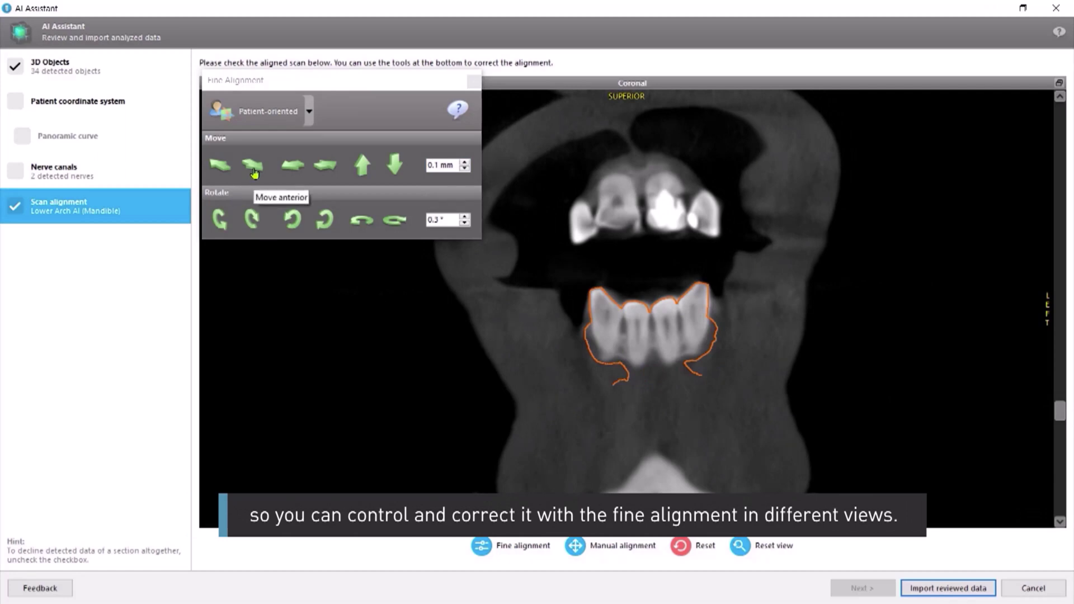
# Enlarge the axial view and scroll through its slices to check the alignment.
pyautogui.doubleClick(810, 85)
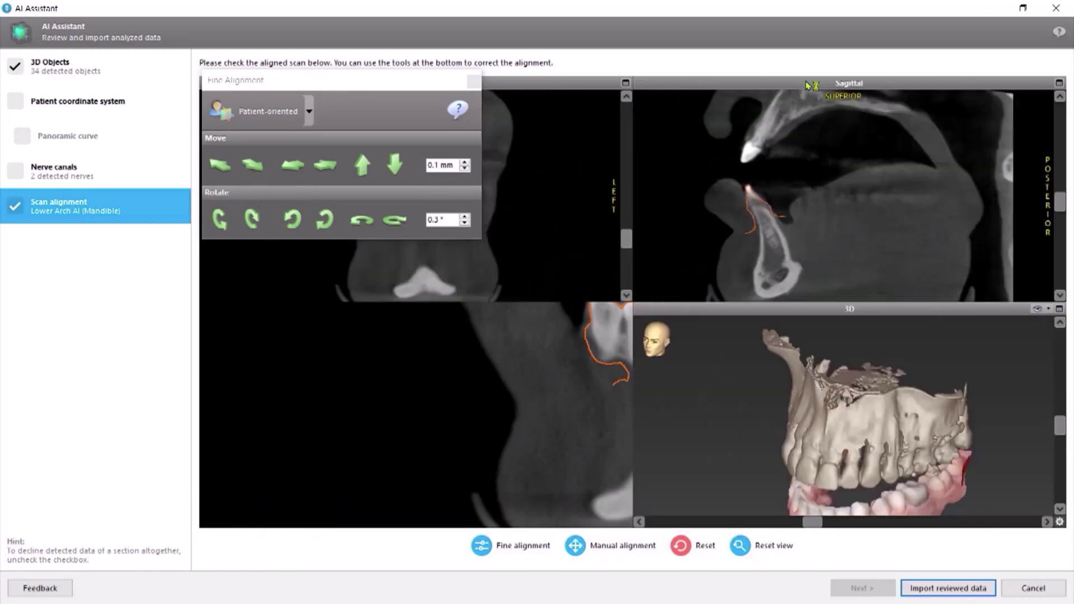
pyautogui.moveTo(300, 84); pyautogui.dragTo(776, 84)
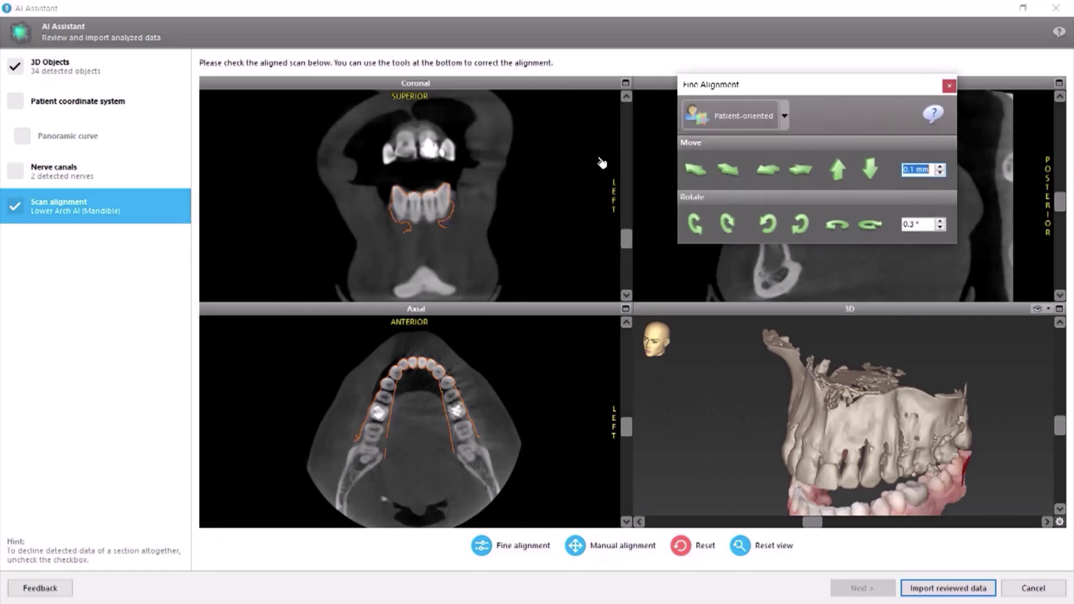
pyautogui.doubleClick(469, 310)
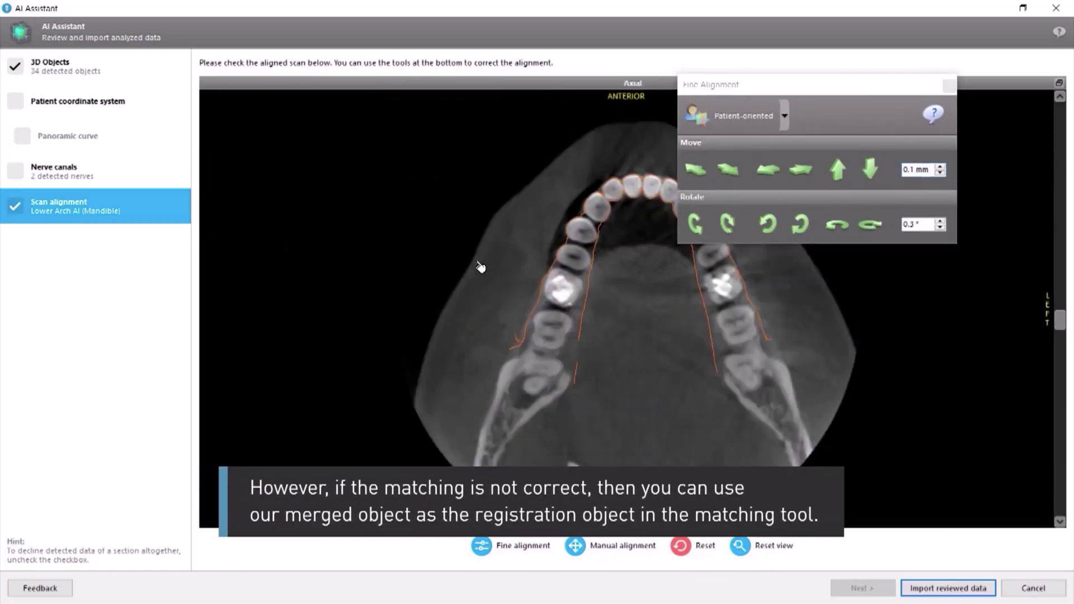
pyautogui.moveTo(1064, 328); pyautogui.dragTo(1070, 303)
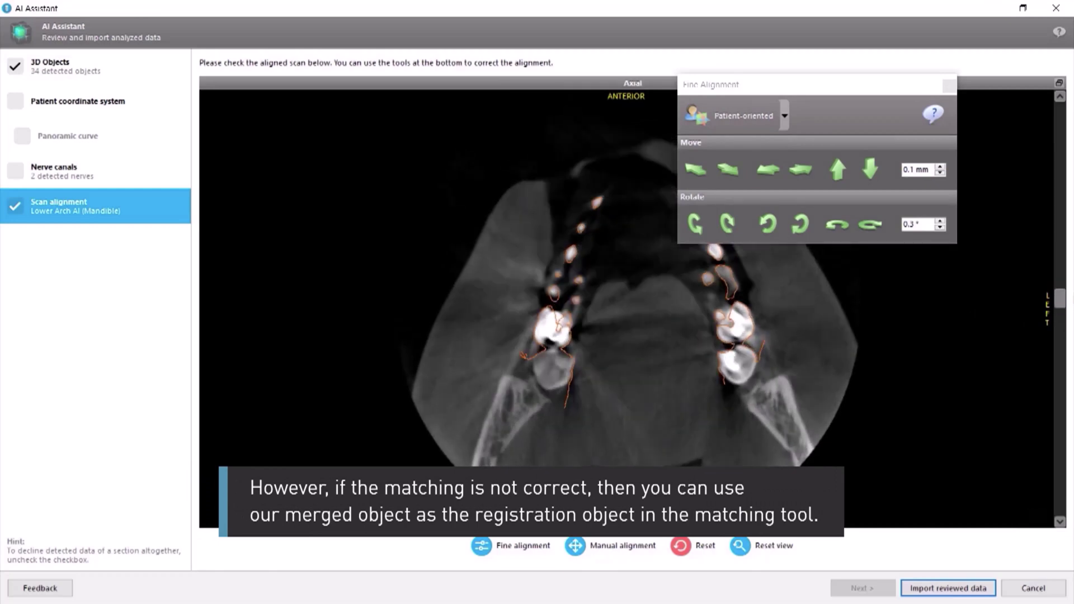
# Close the AI Assistant without importing and start a new model scan import.
pyautogui.click(1038, 592)
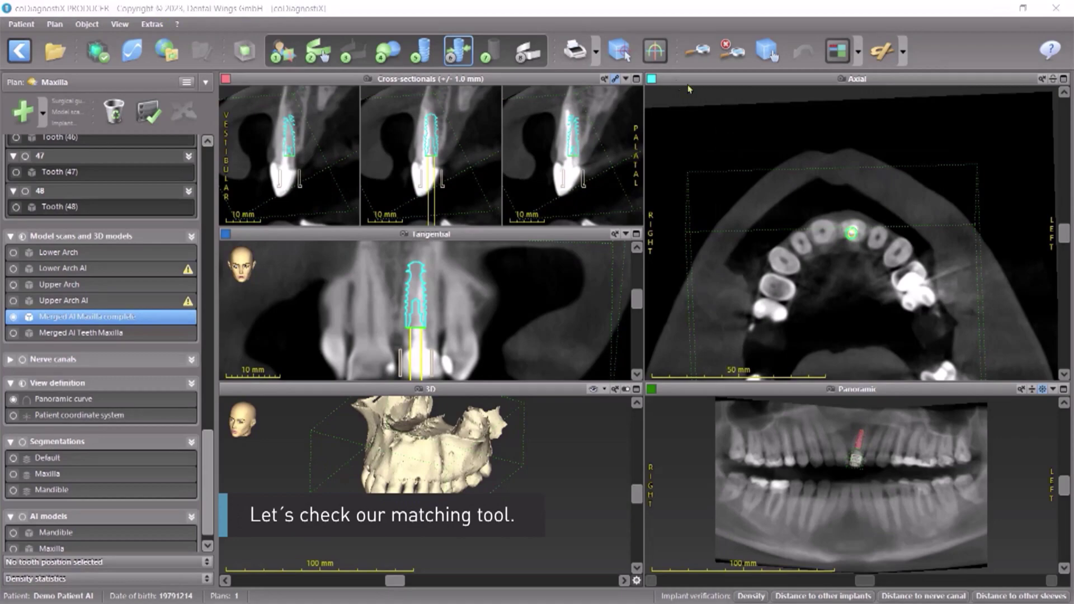
pyautogui.click(383, 53)
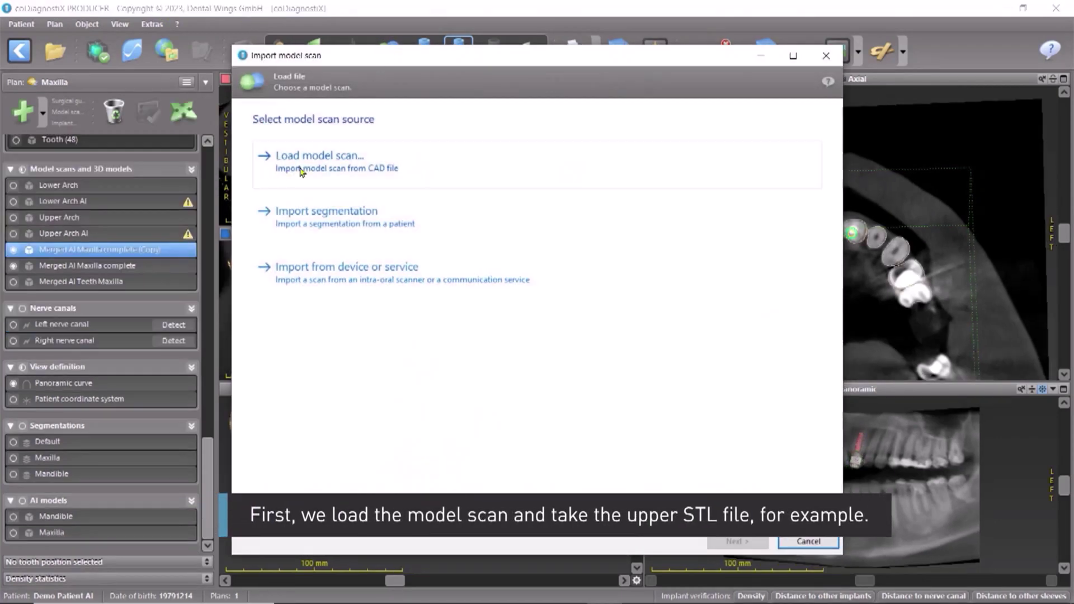
# Load Demo Patient AI Upper.stl from file as the model scan.
pyautogui.click(315, 162)
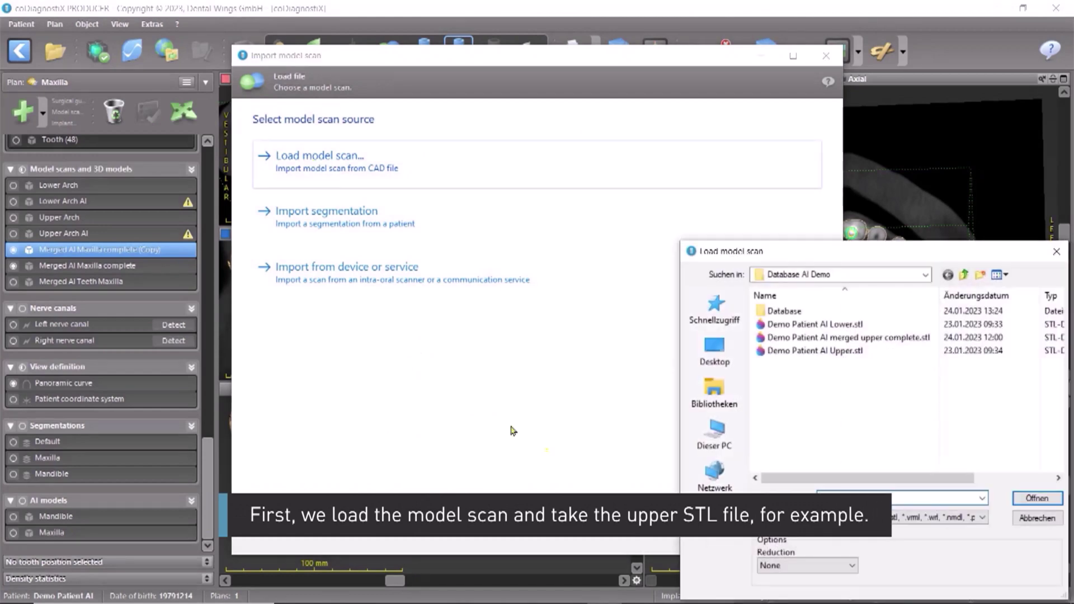
pyautogui.click(799, 351)
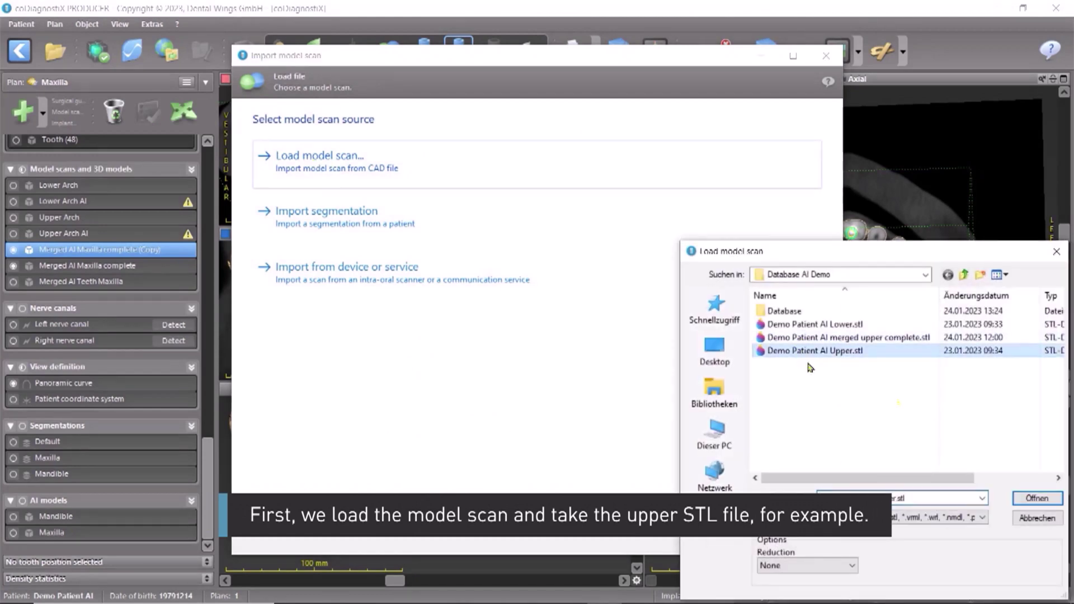
pyautogui.click(1036, 498)
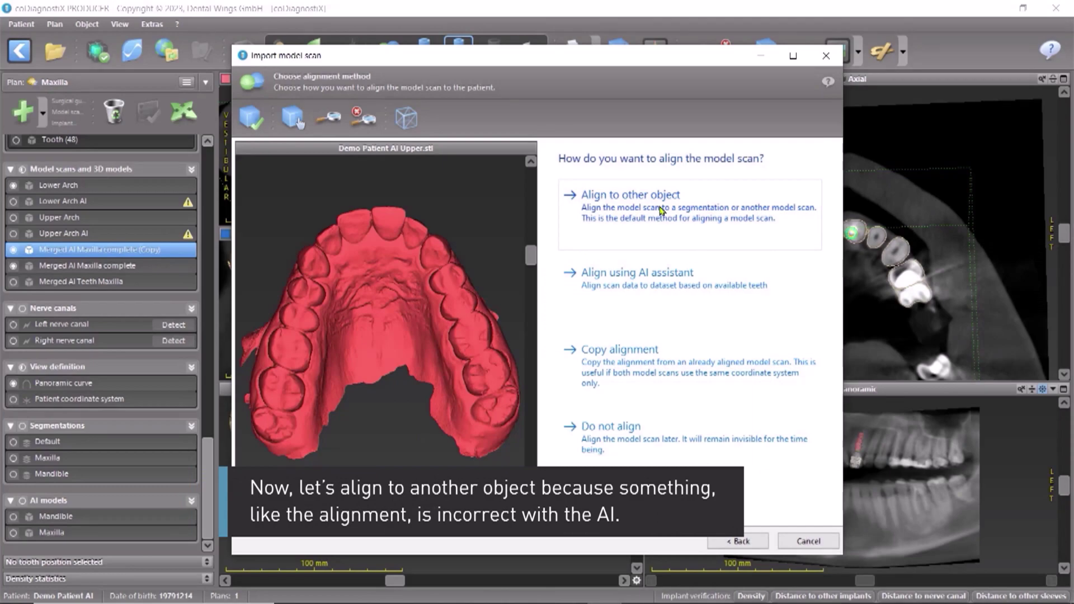
# Align the scan to Merged AI Maxilla complete, excluding Lower Arch, and proceed to region marking.
pyautogui.click(647, 238)
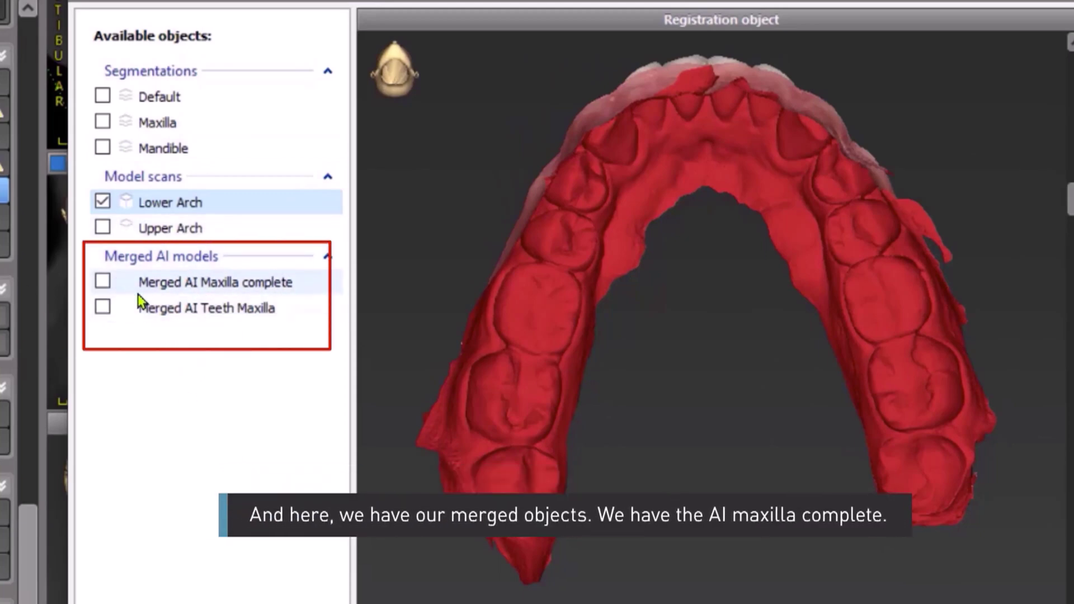
pyautogui.click(103, 283)
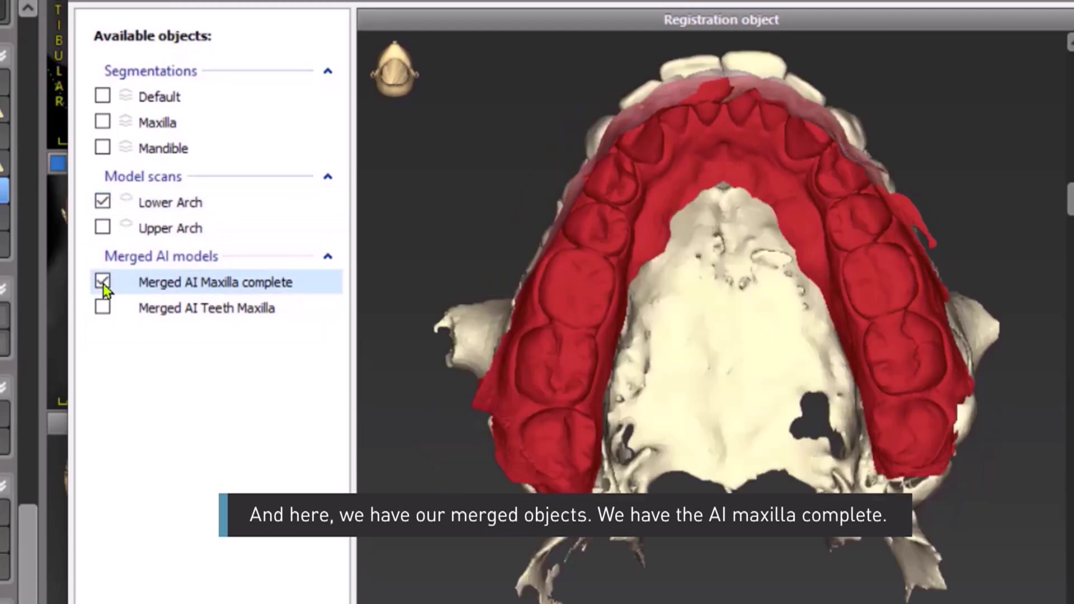
pyautogui.click(104, 204)
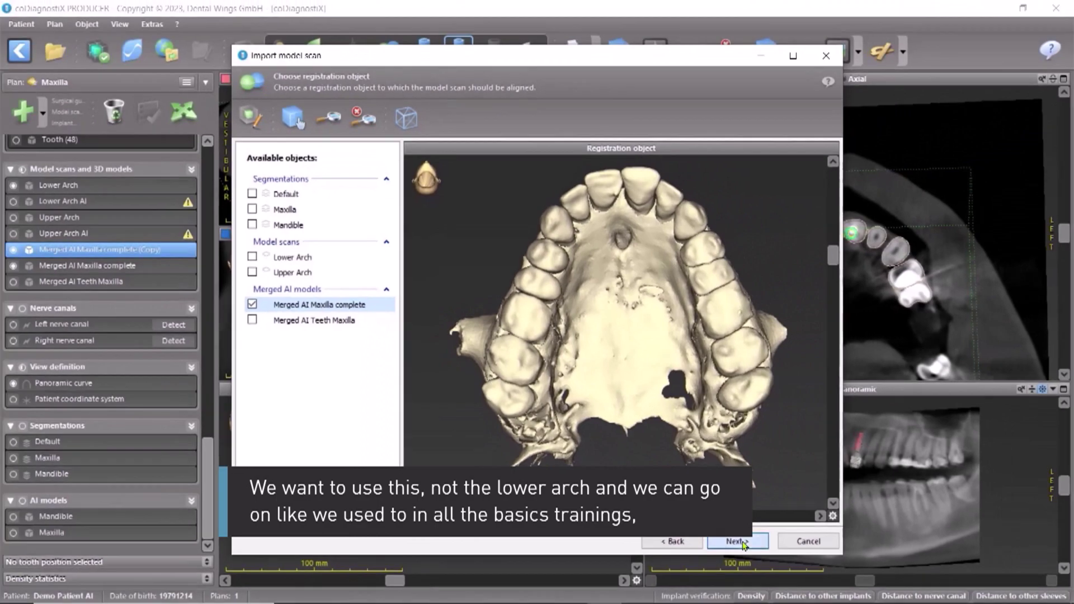
pyautogui.click(737, 541)
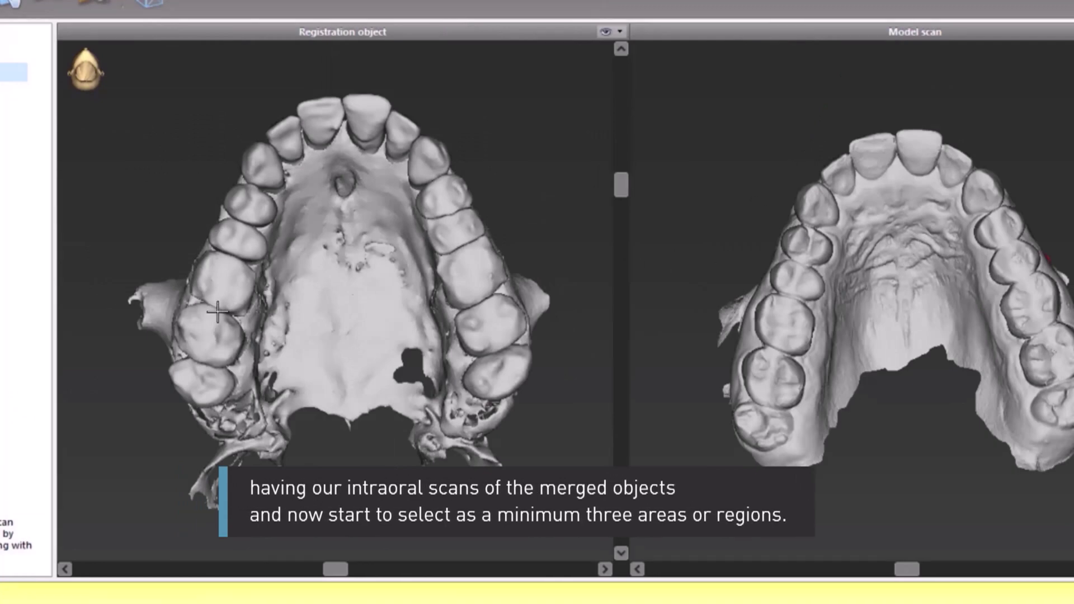
# Mark five matching molar, premolar and incisor regions on both models, then run the automatic registration.
pyautogui.click(213, 333)
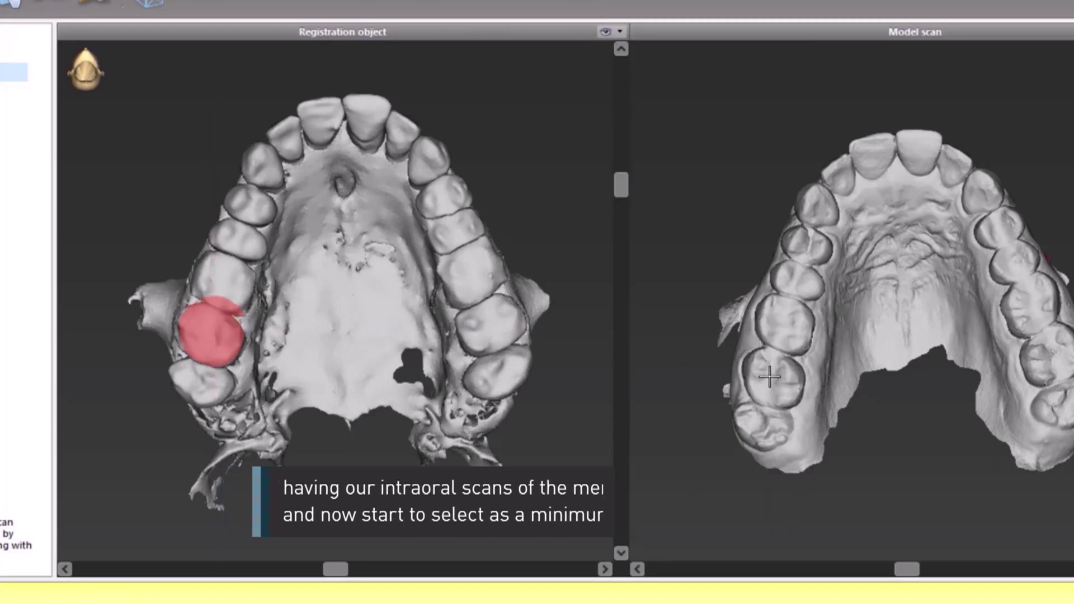
pyautogui.click(770, 379)
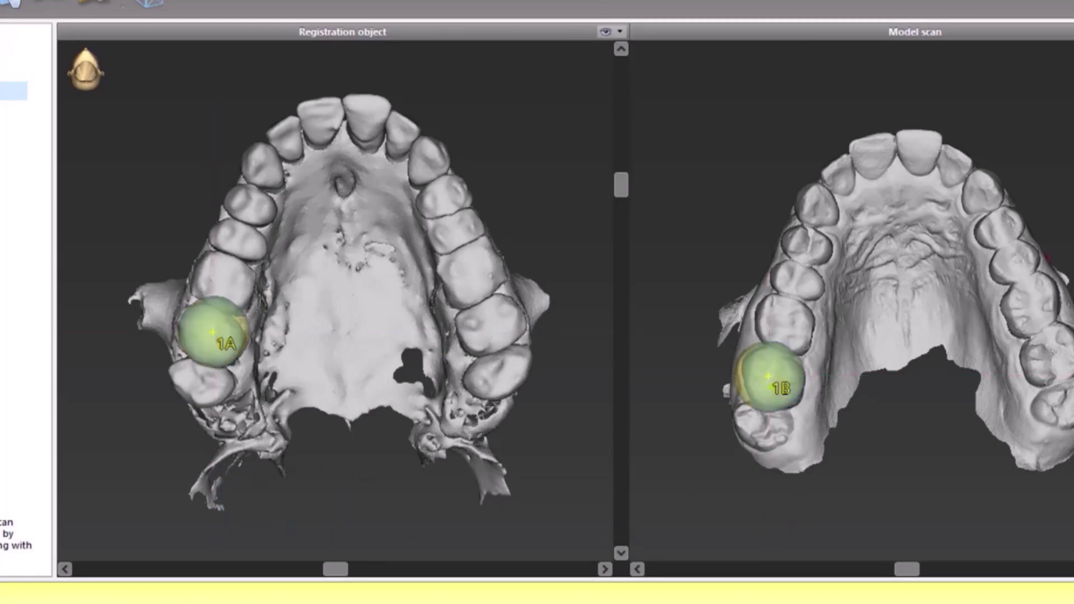
pyautogui.click(1057, 357)
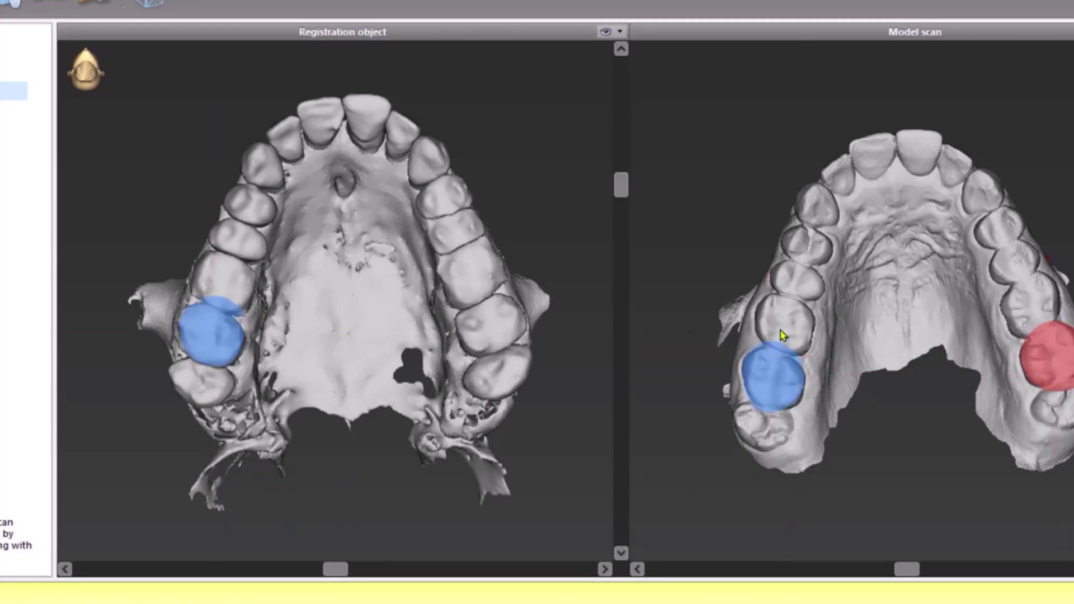
pyautogui.click(487, 326)
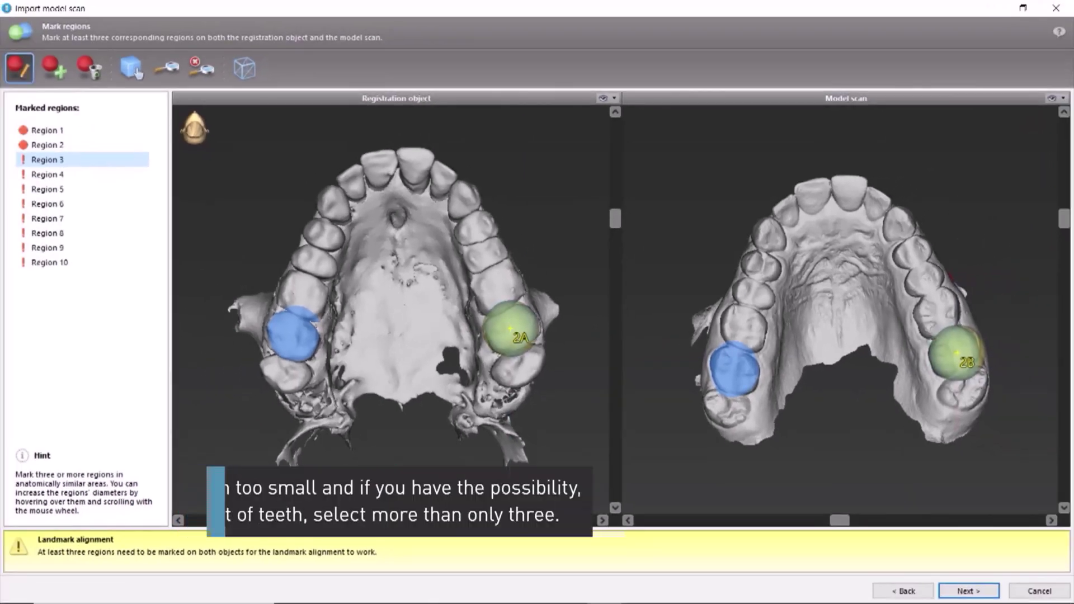
pyautogui.click(314, 229)
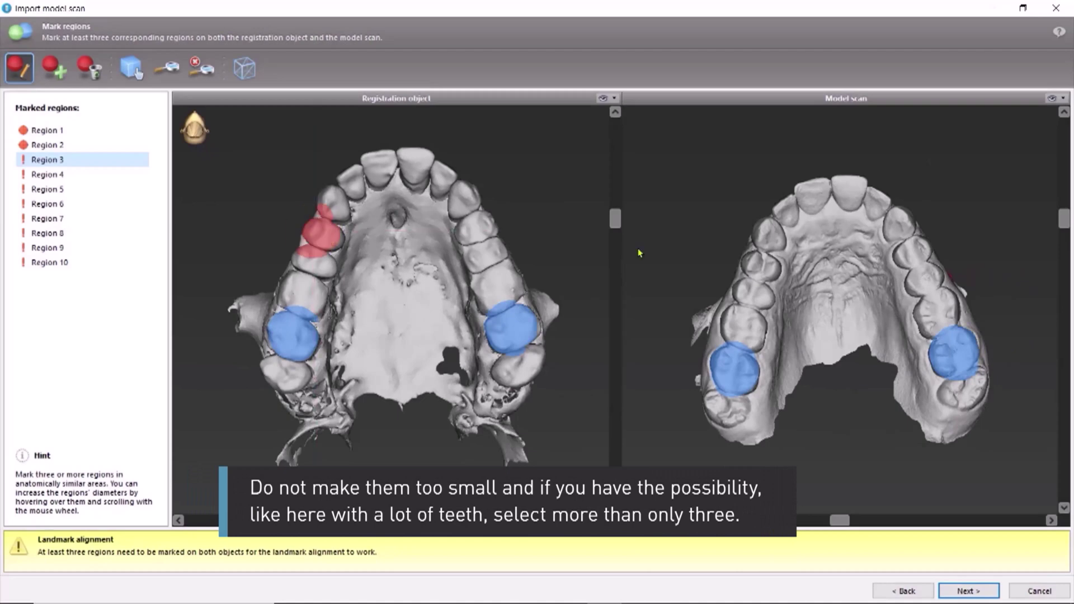
pyautogui.click(751, 262)
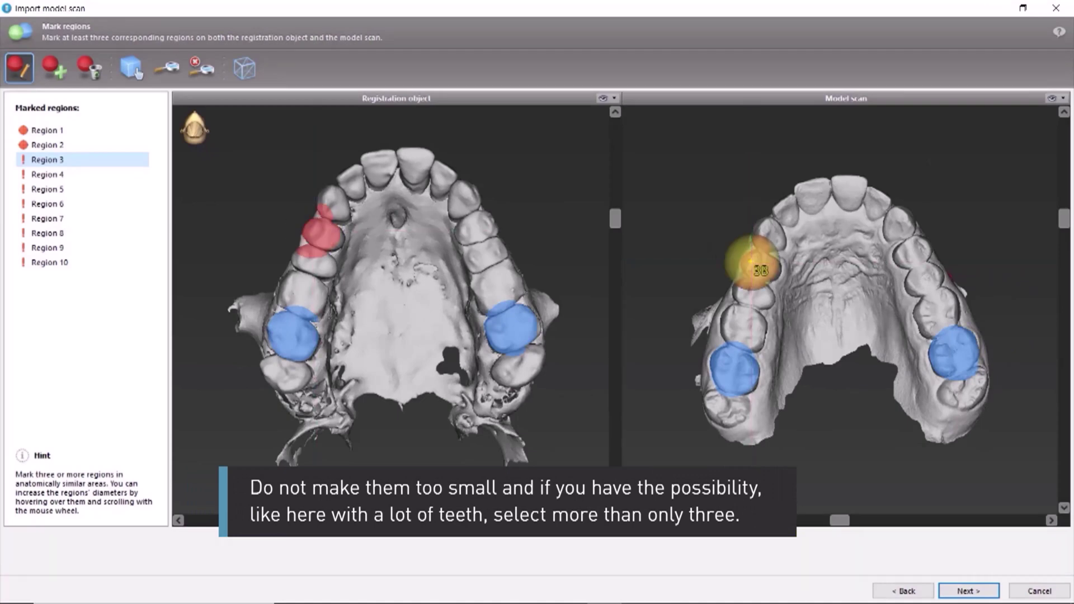
pyautogui.click(416, 153)
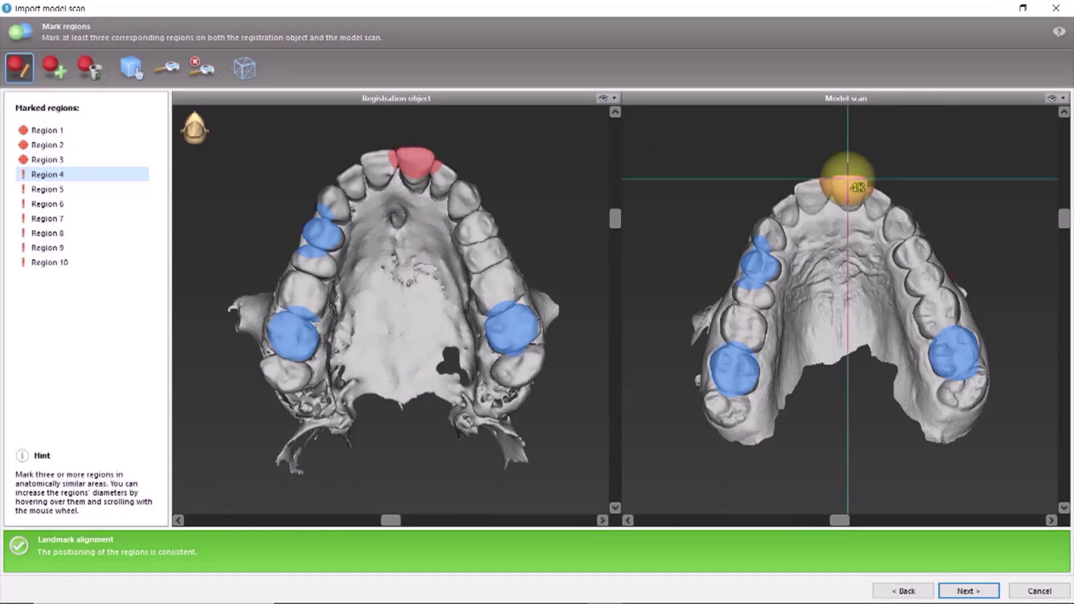
pyautogui.click(847, 182)
pyautogui.click(914, 252)
pyautogui.click(477, 231)
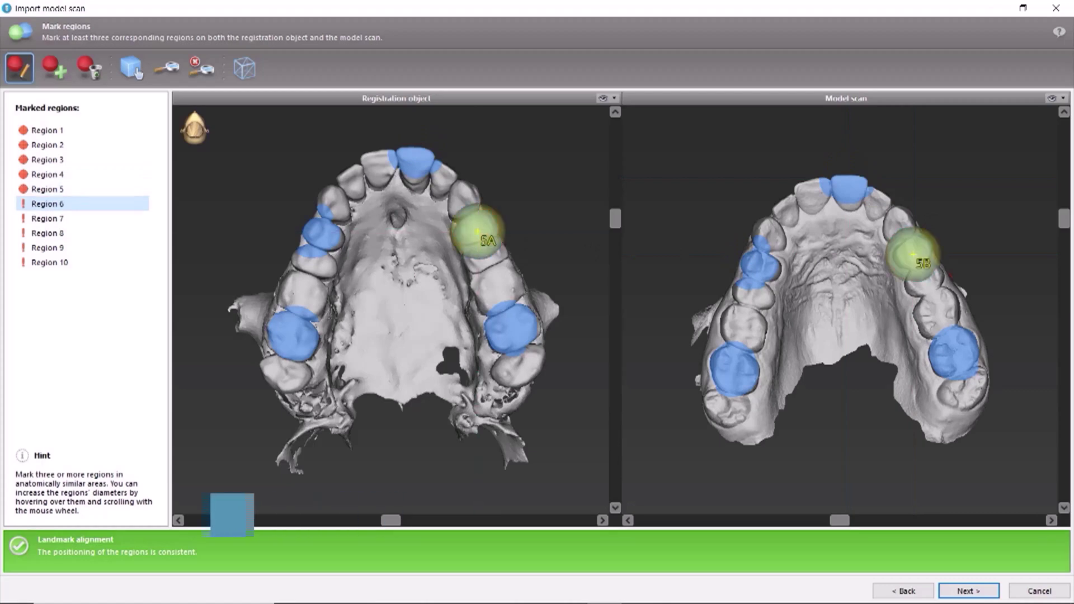
pyautogui.click(972, 592)
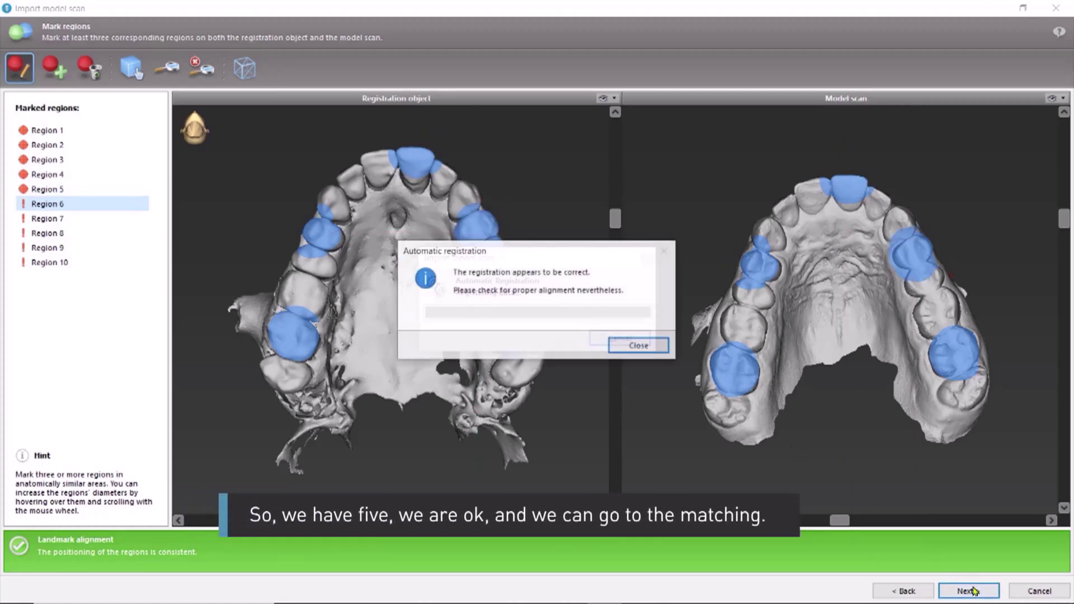
# Dismiss the registration message, check the fit in the coronal and axial slices, and finish the import.
pyautogui.click(629, 346)
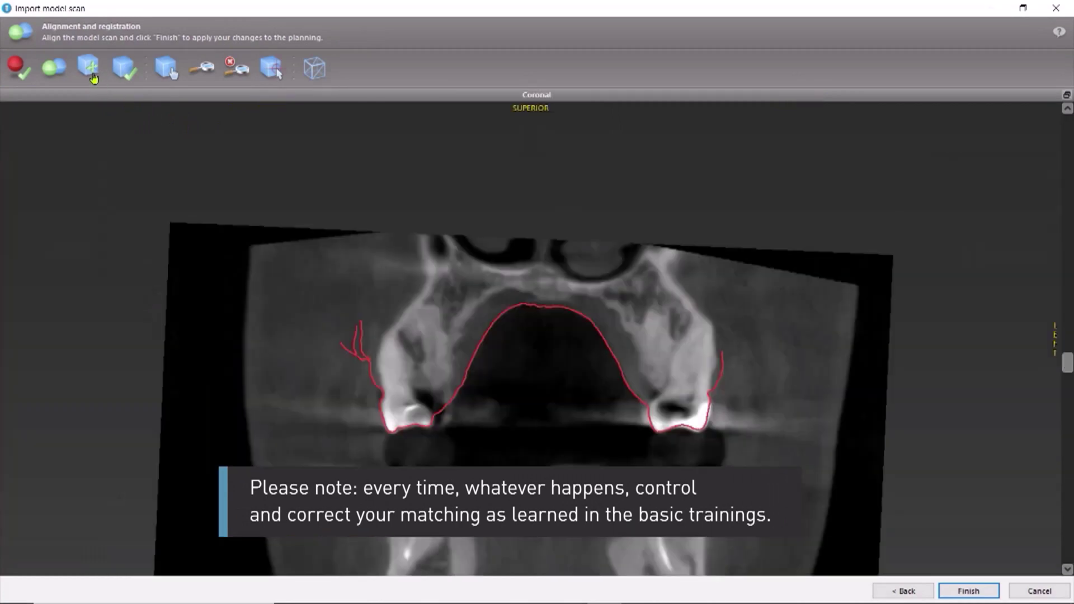
pyautogui.click(91, 72)
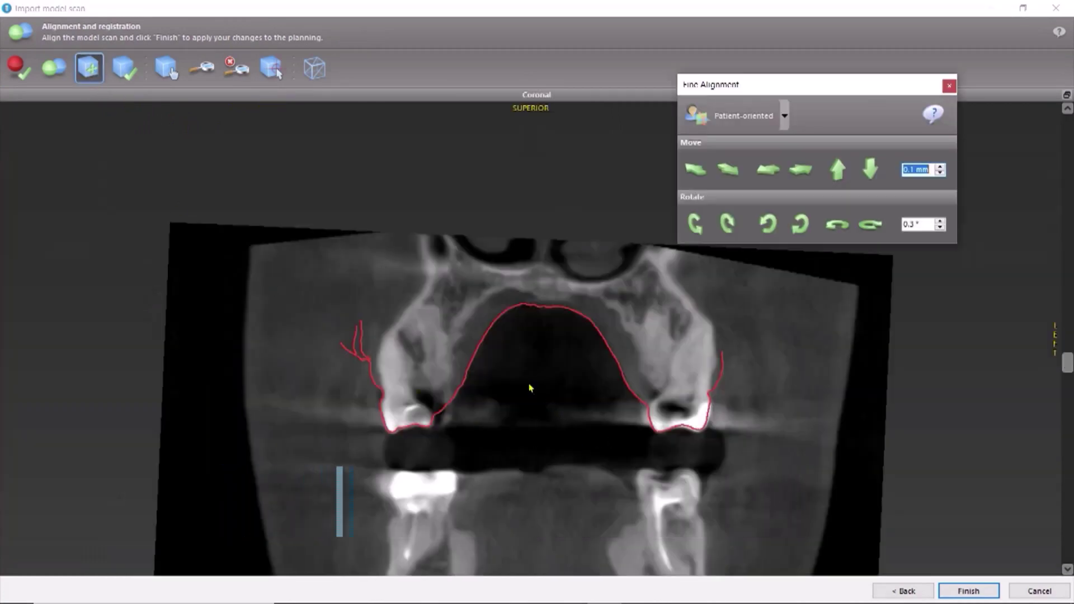
pyautogui.moveTo(1067, 363); pyautogui.dragTo(1072, 449)
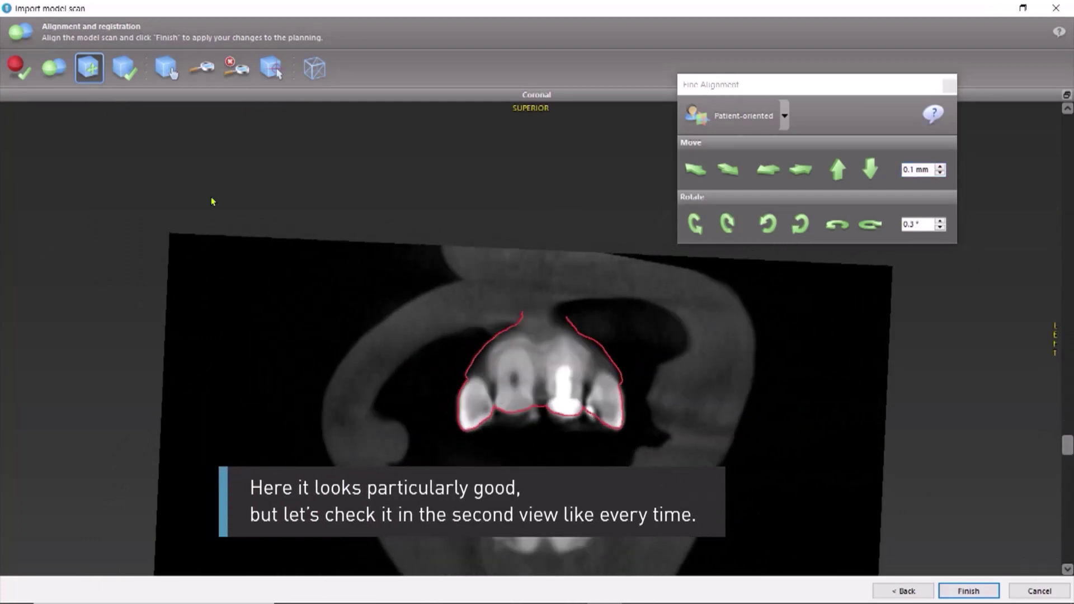
pyautogui.doubleClick(119, 98)
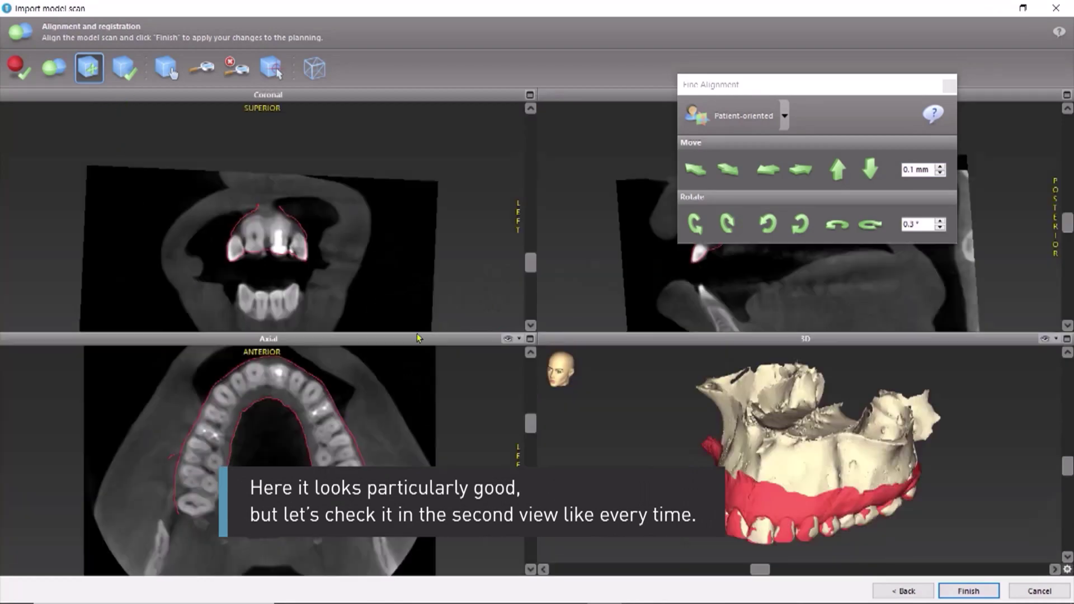
pyautogui.doubleClick(418, 339)
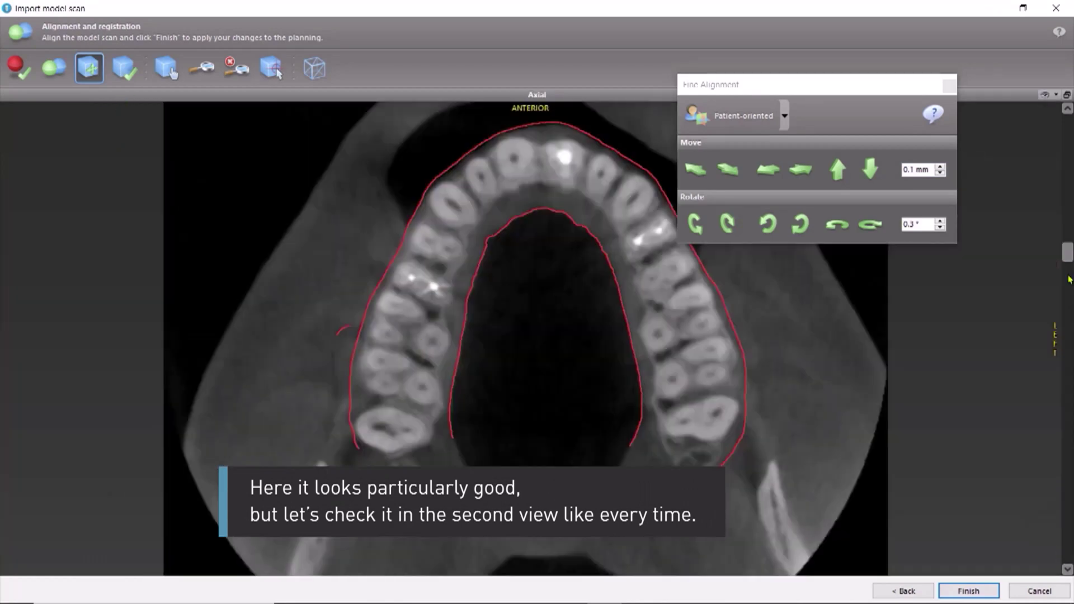
pyautogui.moveTo(1068, 252); pyautogui.dragTo(1071, 291)
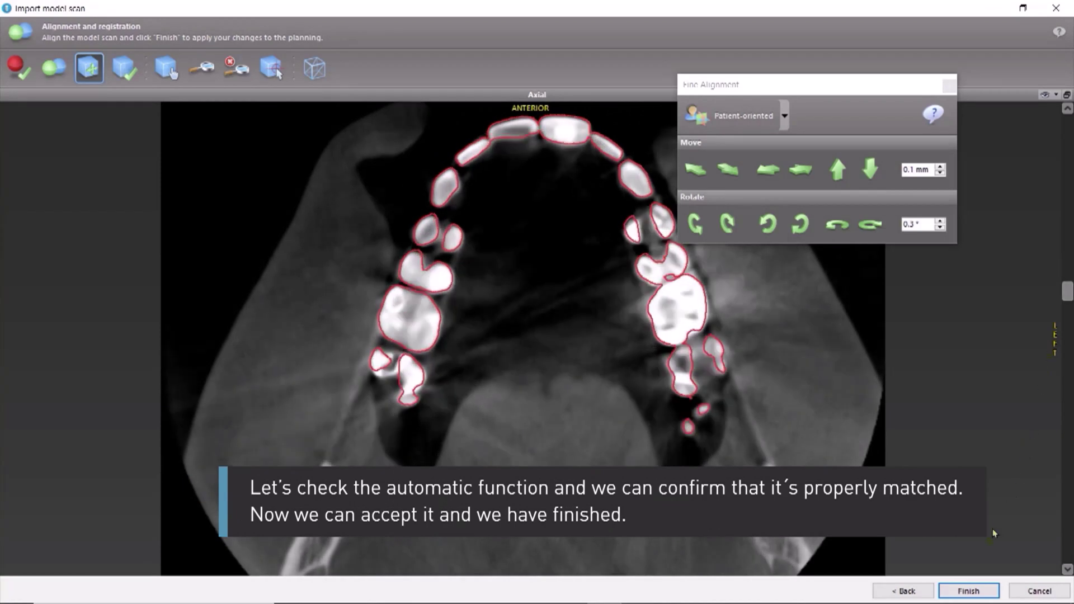
pyautogui.click(968, 591)
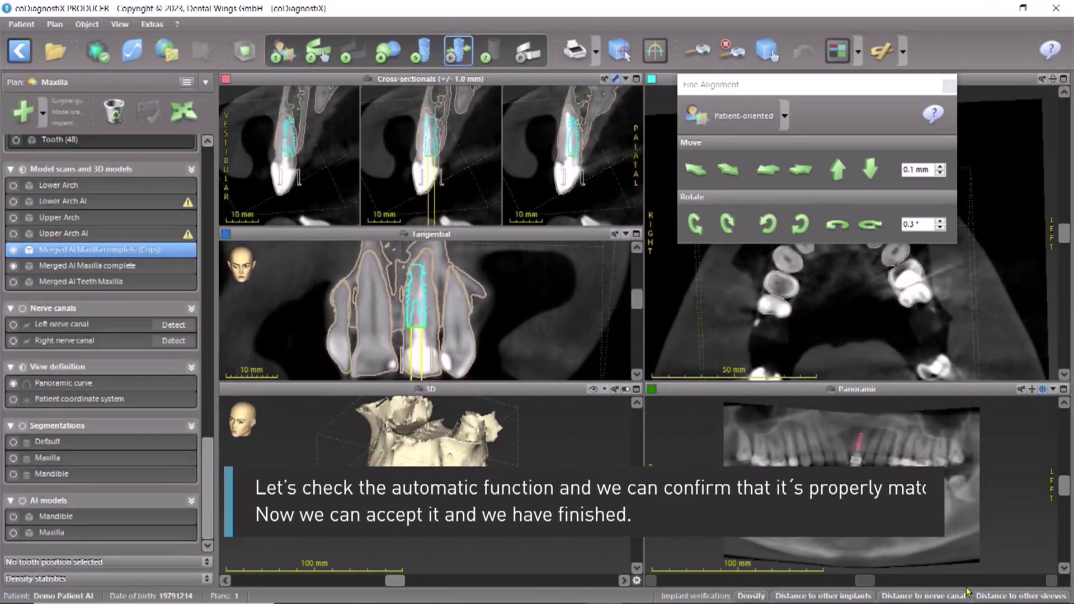